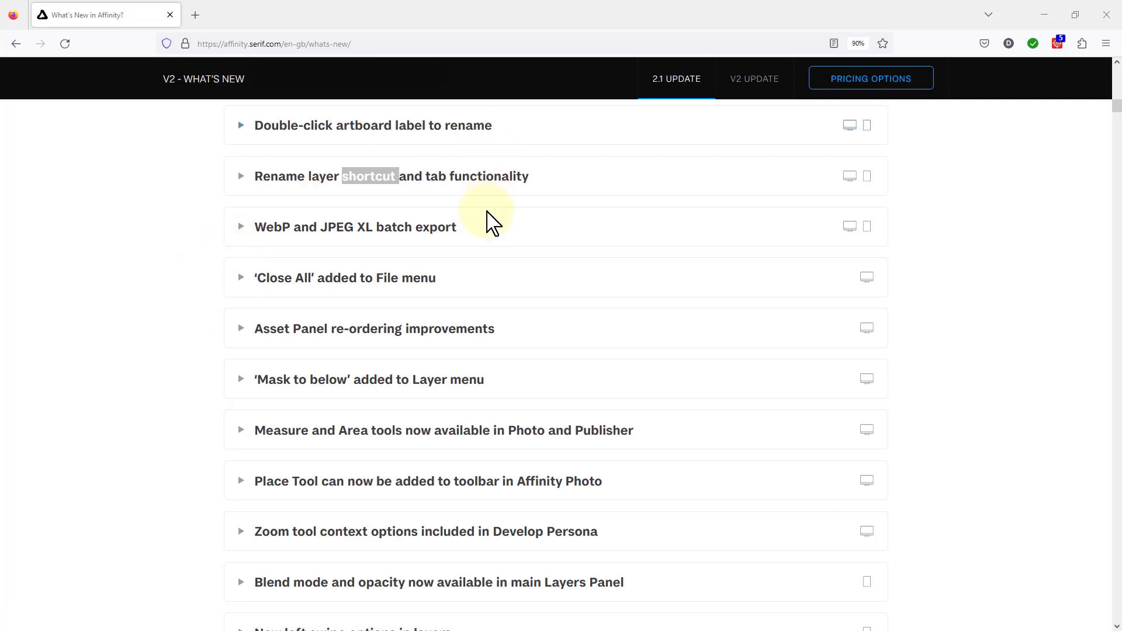
- Expand the 'WebP and JPEG XL batch export' row on Affinity's What's New page
{"action": "left_click", "coordinate": [334, 226]}
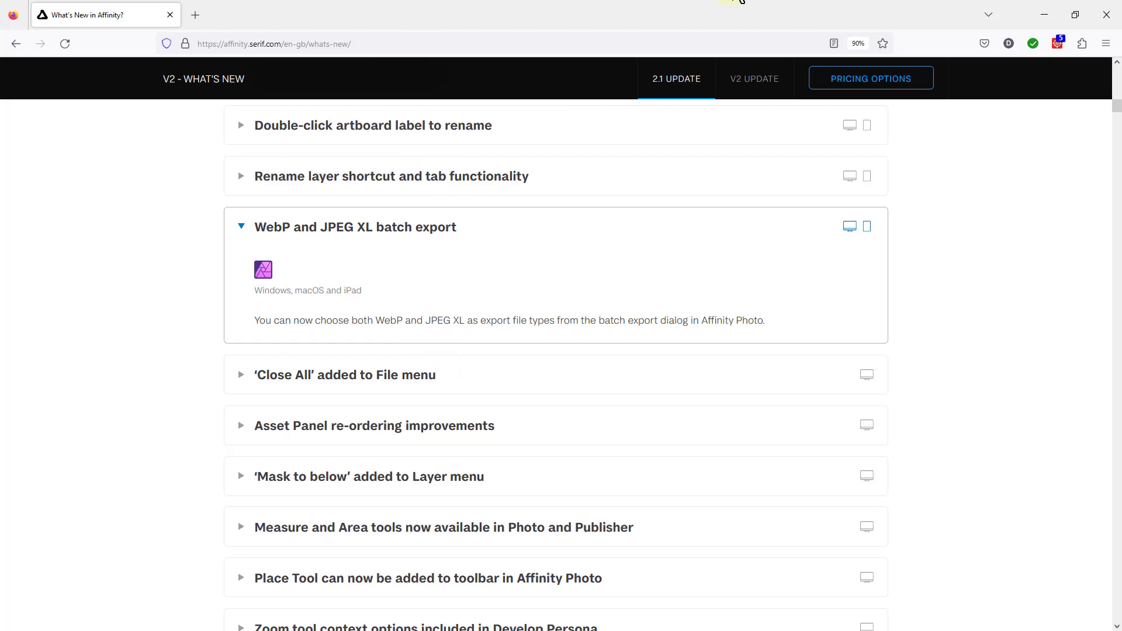
- Switch to Affinity Photo and open File > New Batch Job
{"action": "key", "text": "alt+Tab"}
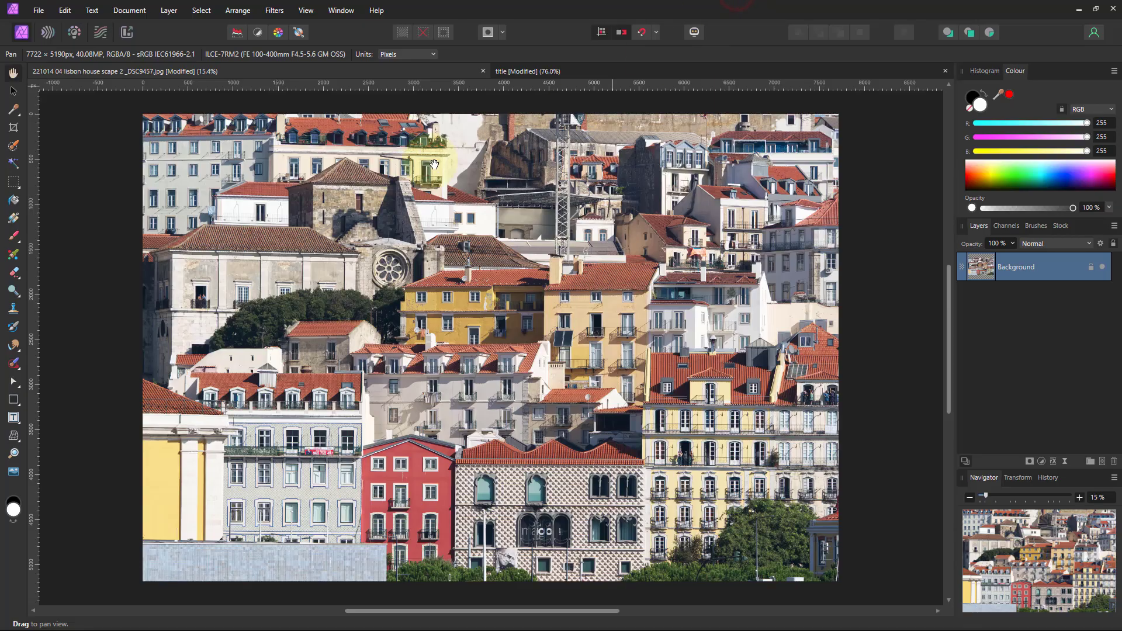
{"action": "left_click", "coordinate": [39, 12]}
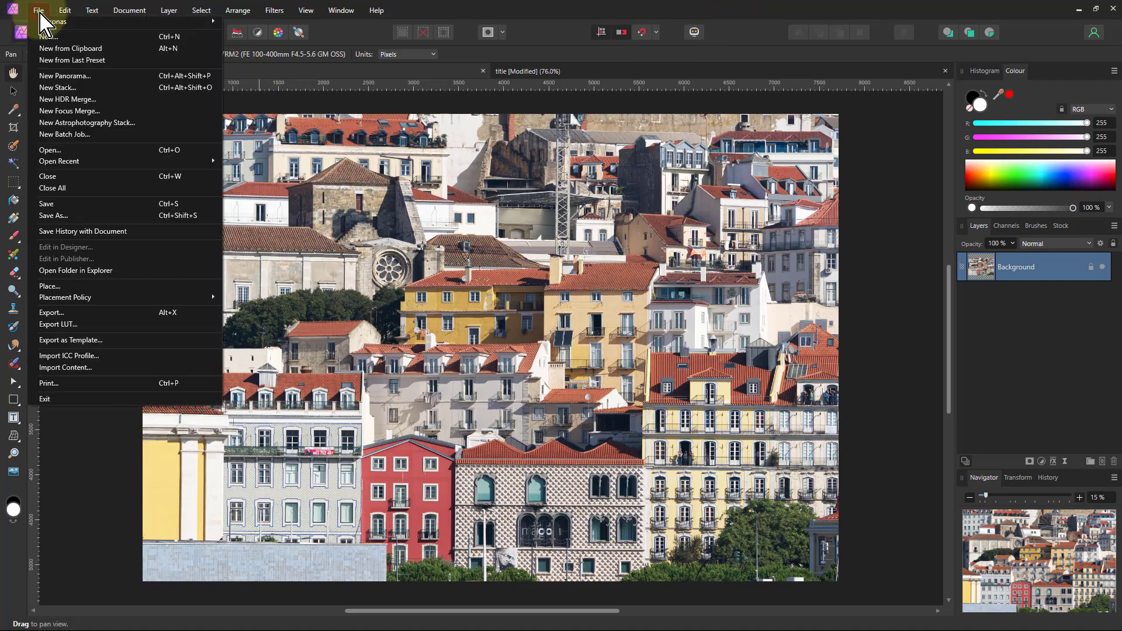
{"action": "left_click", "coordinate": [48, 135]}
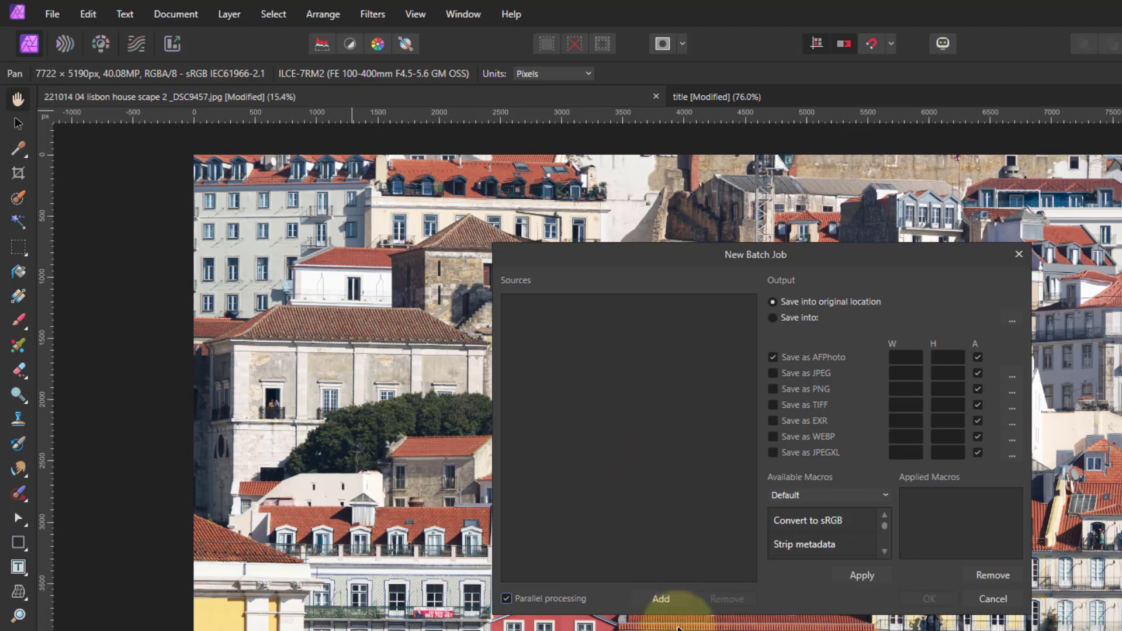
- Add abergavenny_church, colourful legs and eleri_kitchen from useful pix as batch sources
{"action": "left_click", "coordinate": [662, 599]}
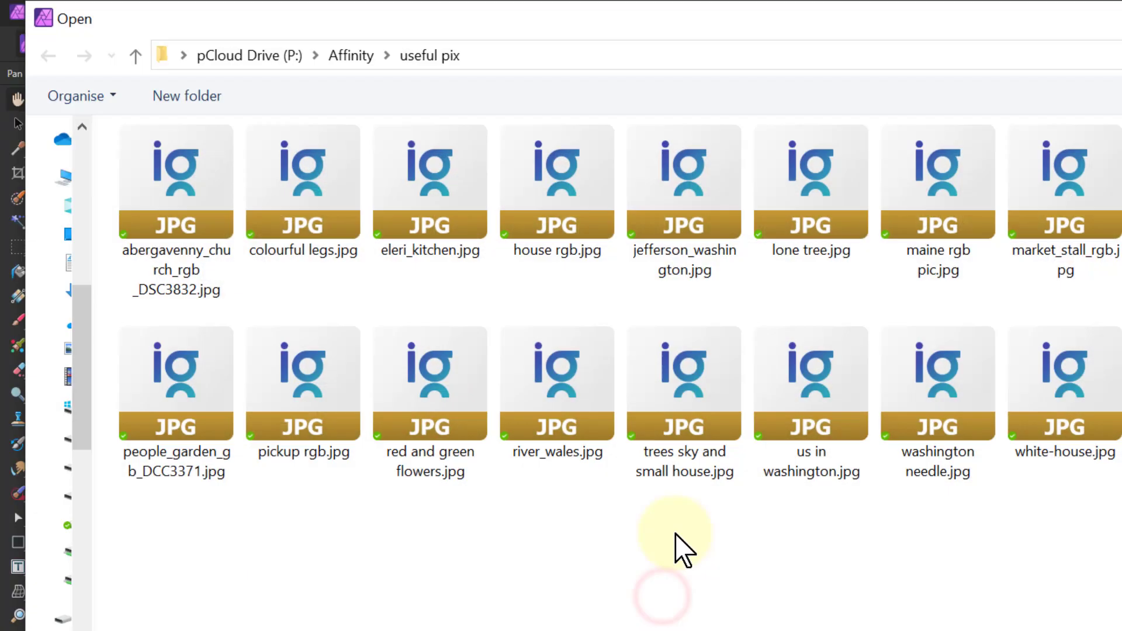
{"action": "left_click", "coordinate": [187, 243]}
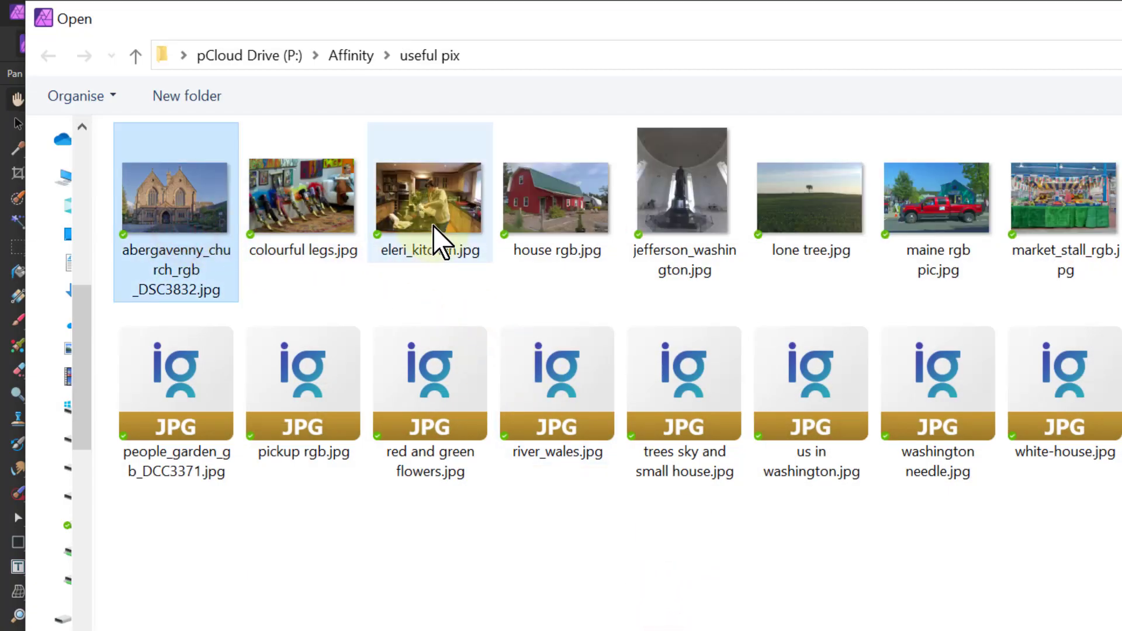
{"action": "left_click", "coordinate": [446, 243], "text": "shift"}
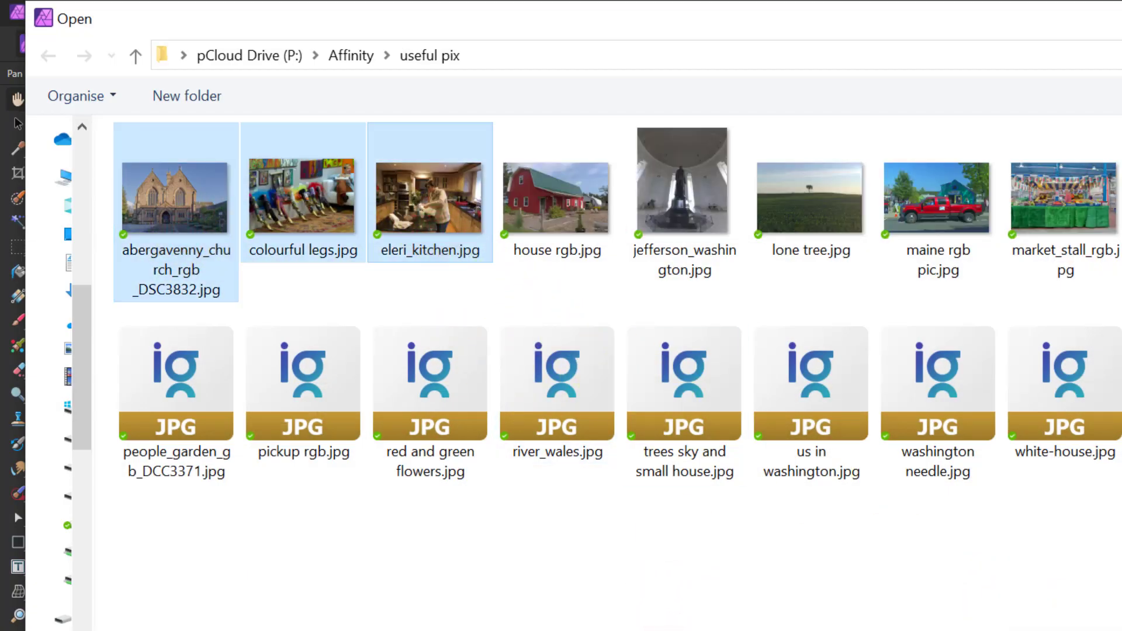
{"action": "key", "text": "Return"}
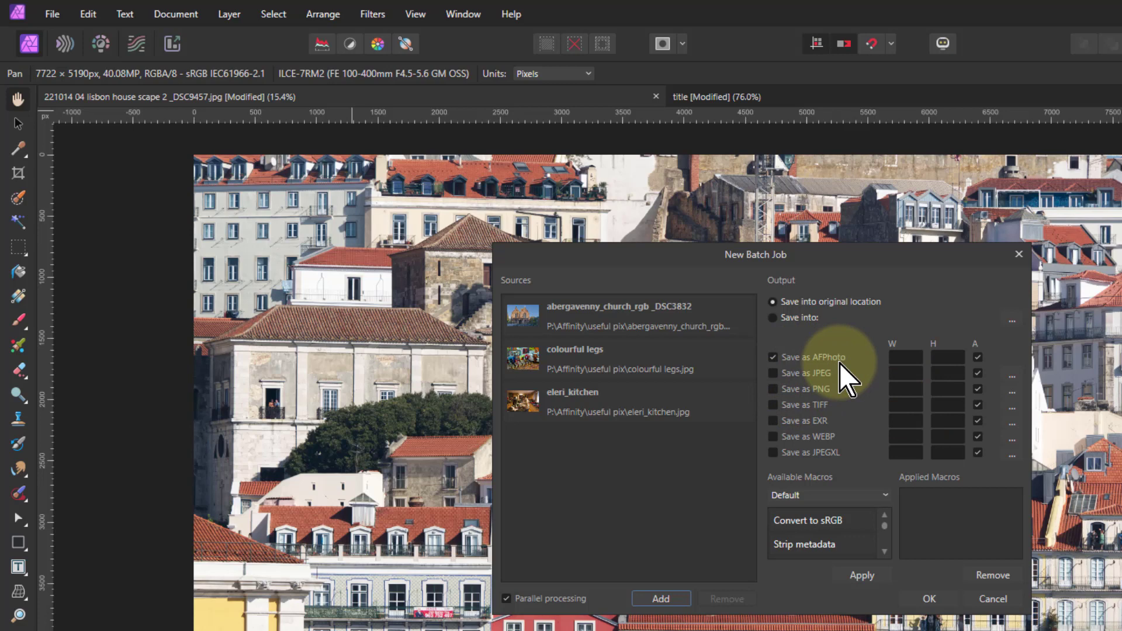
- Uncheck 'Save as AFPhoto' in the batch job's Output section
{"action": "left_click", "coordinate": [773, 358]}
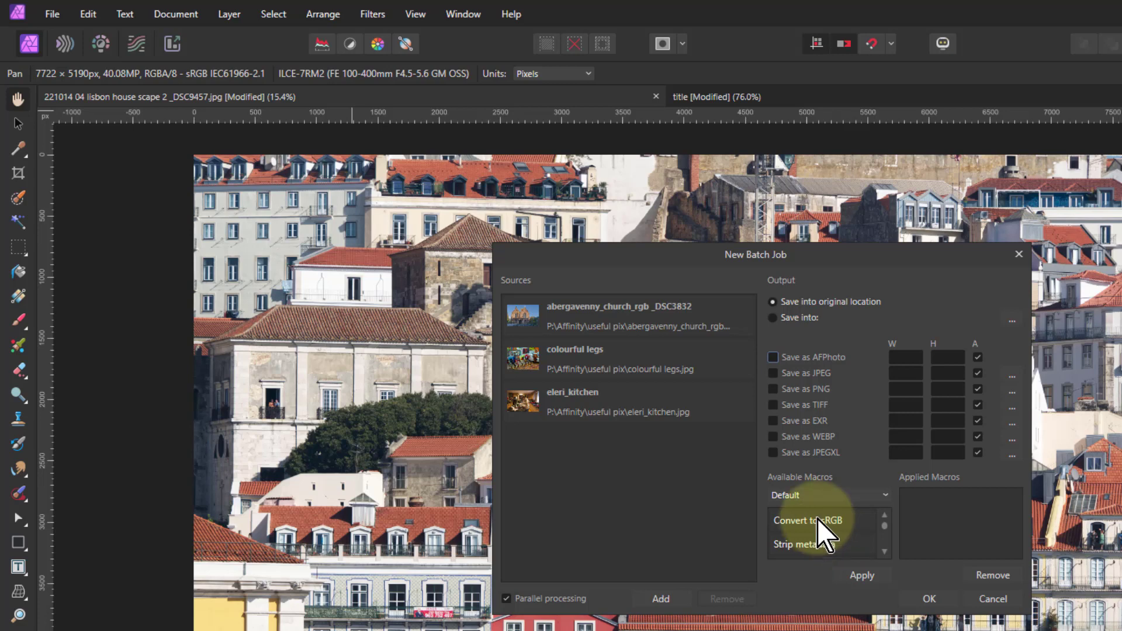
- Apply the Default category's Convert to sRGB macro and select it under Applied Macros
{"action": "left_click", "coordinate": [806, 499]}
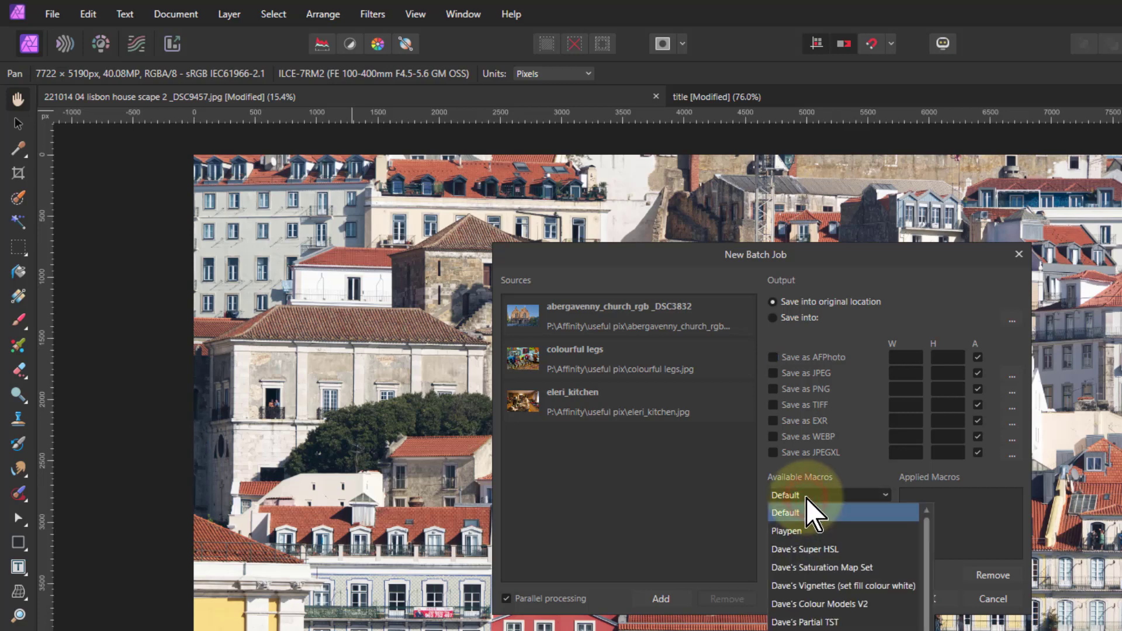
{"action": "left_click", "coordinate": [794, 496]}
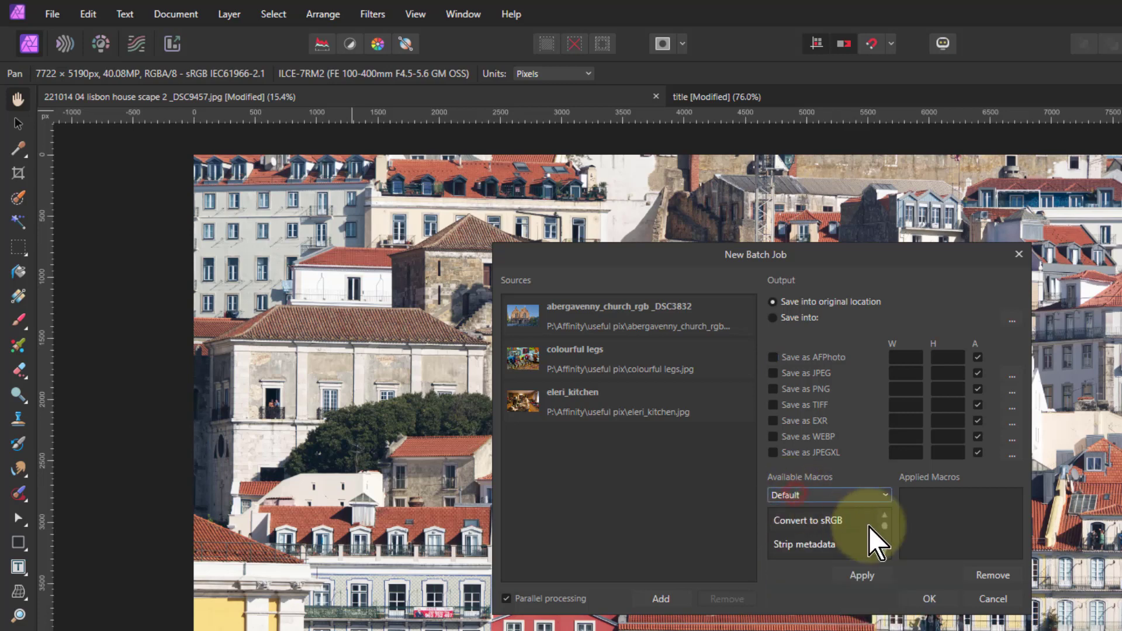
{"action": "left_click", "coordinate": [814, 521]}
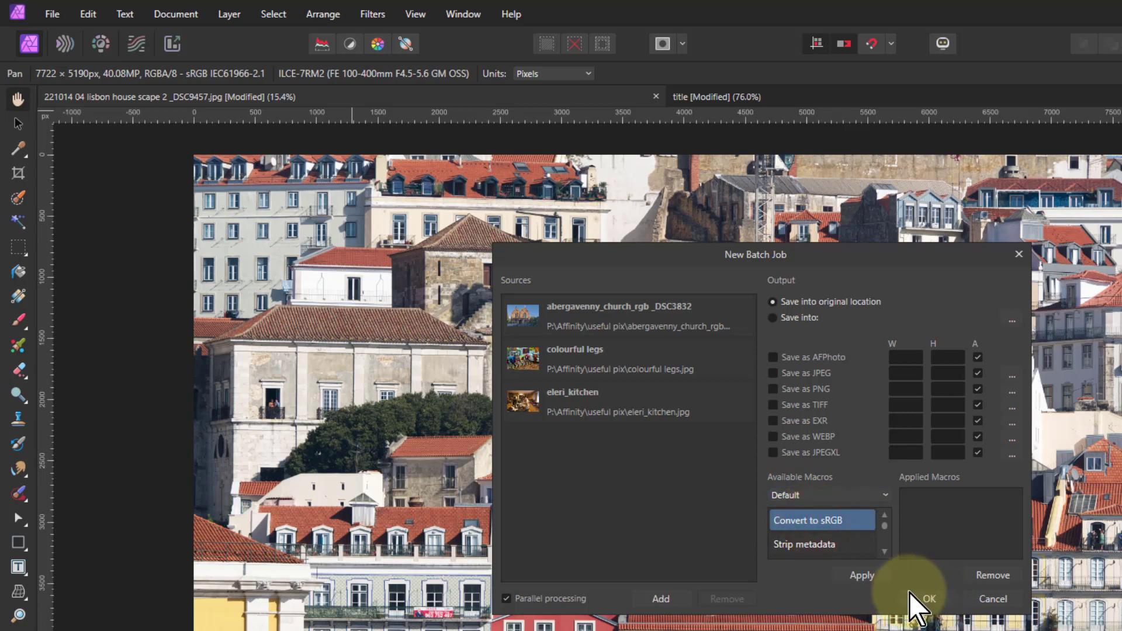
{"action": "left_click", "coordinate": [864, 578]}
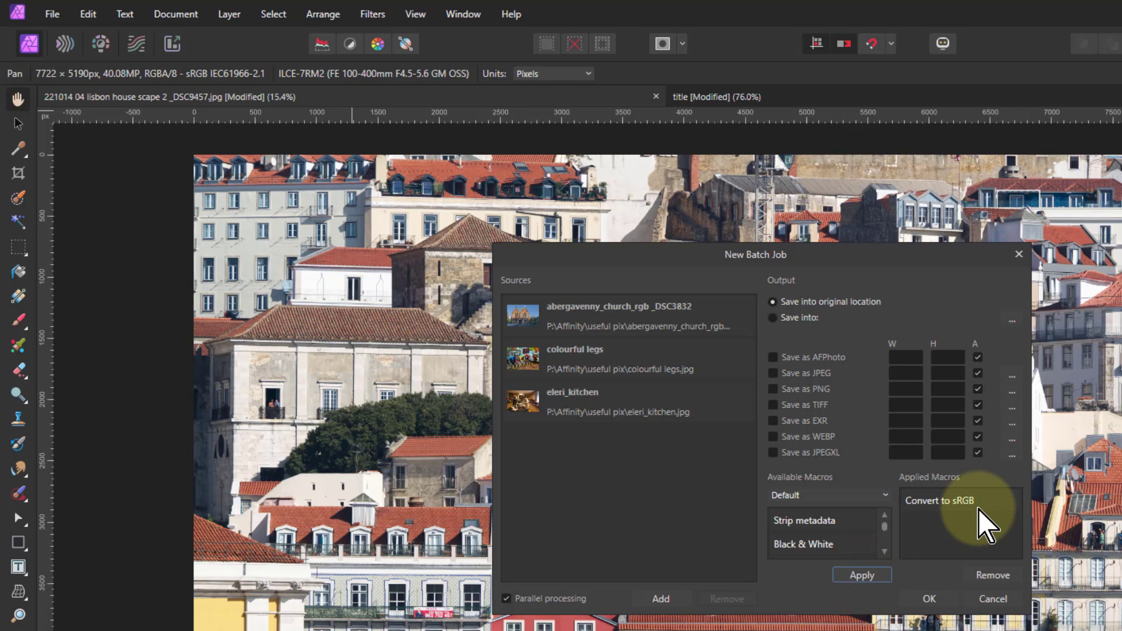
{"action": "left_click", "coordinate": [926, 500]}
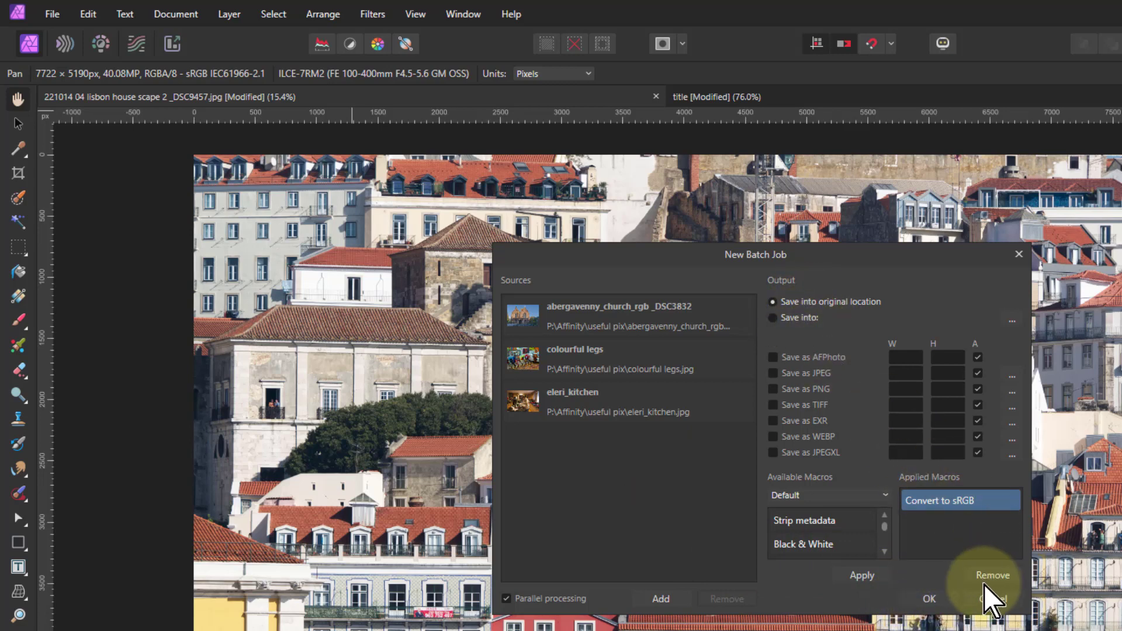
- Cancel the batch job, then collapse the WebP entry and expand the Close All entry in Firefox
{"action": "left_click", "coordinate": [994, 599]}
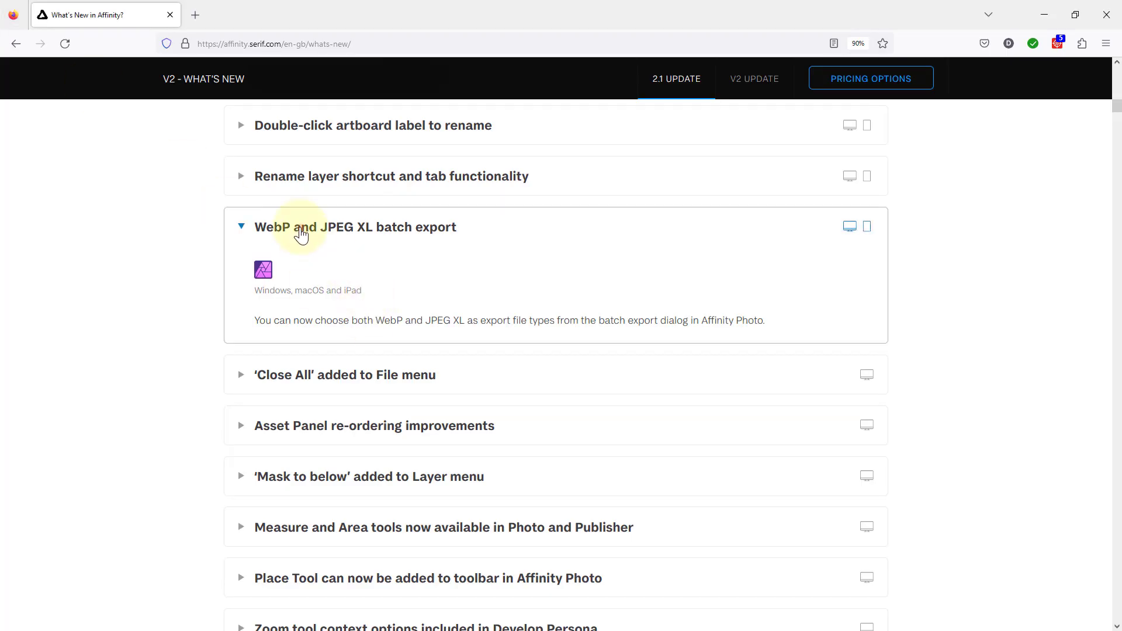
{"action": "left_click", "coordinate": [299, 227]}
{"action": "left_click", "coordinate": [337, 284]}
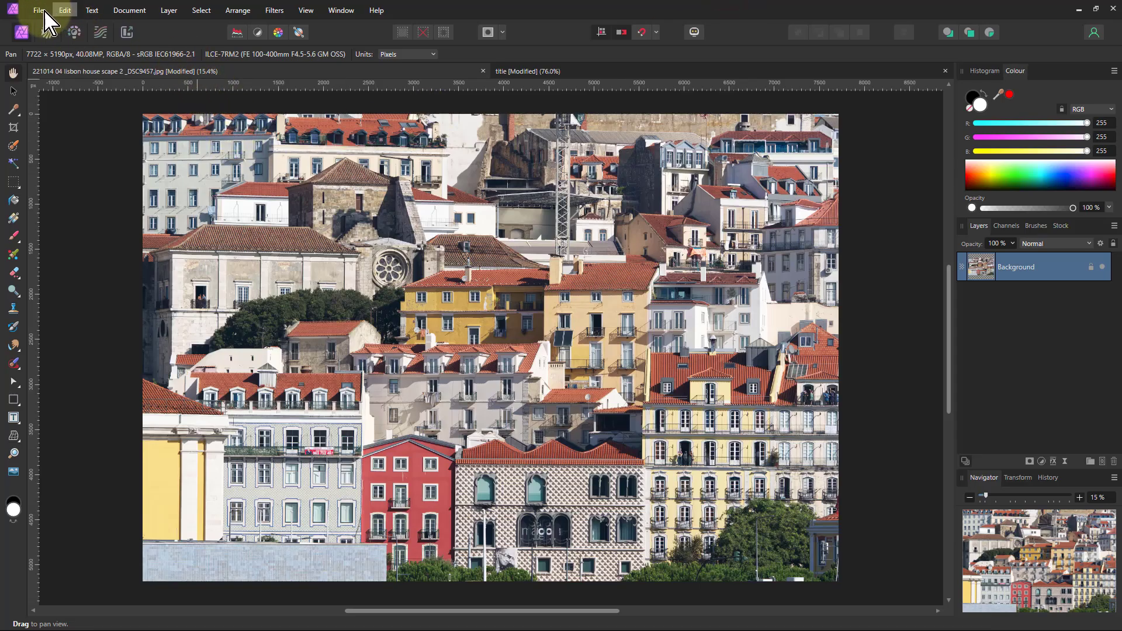
- Show the File menu with Close All, then the Layer menu with Mask to Below
{"action": "left_click", "coordinate": [38, 10]}
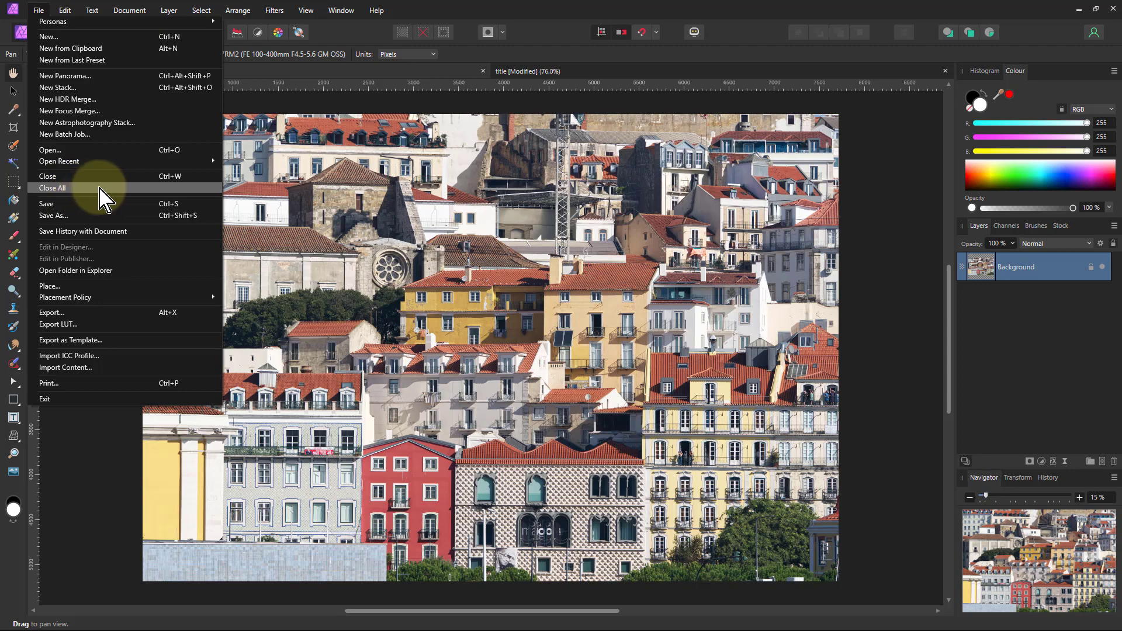
{"action": "mouse_move", "coordinate": [169, 10]}
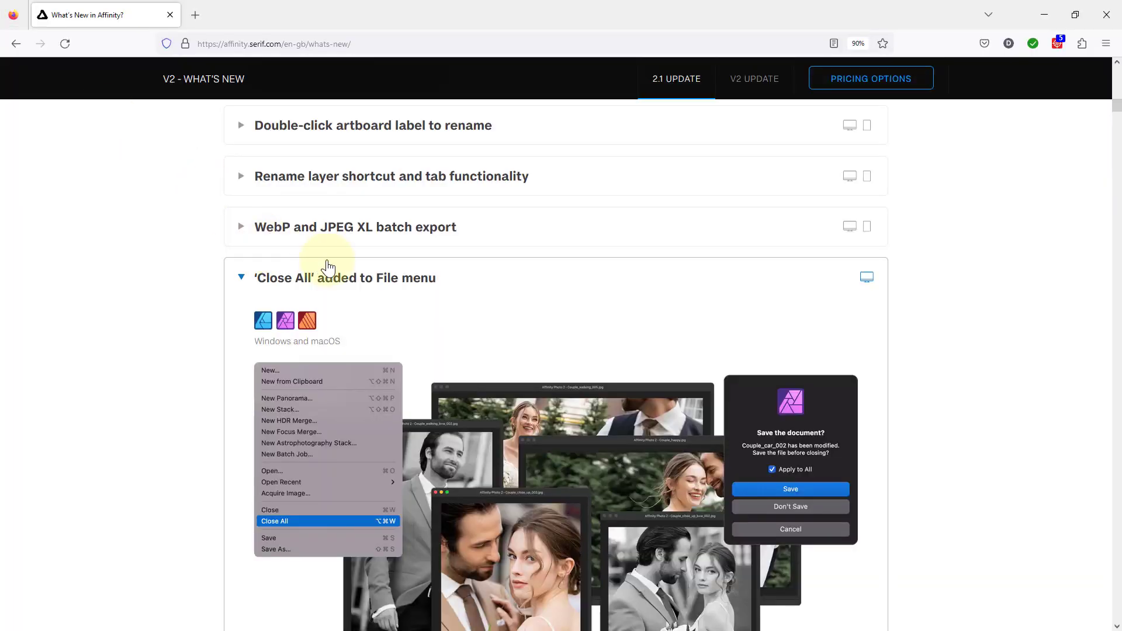
- Collapse 'Close All', expand 'Asset Panel re-ordering improvements', and return to Affinity Photo
{"action": "left_click", "coordinate": [327, 279]}
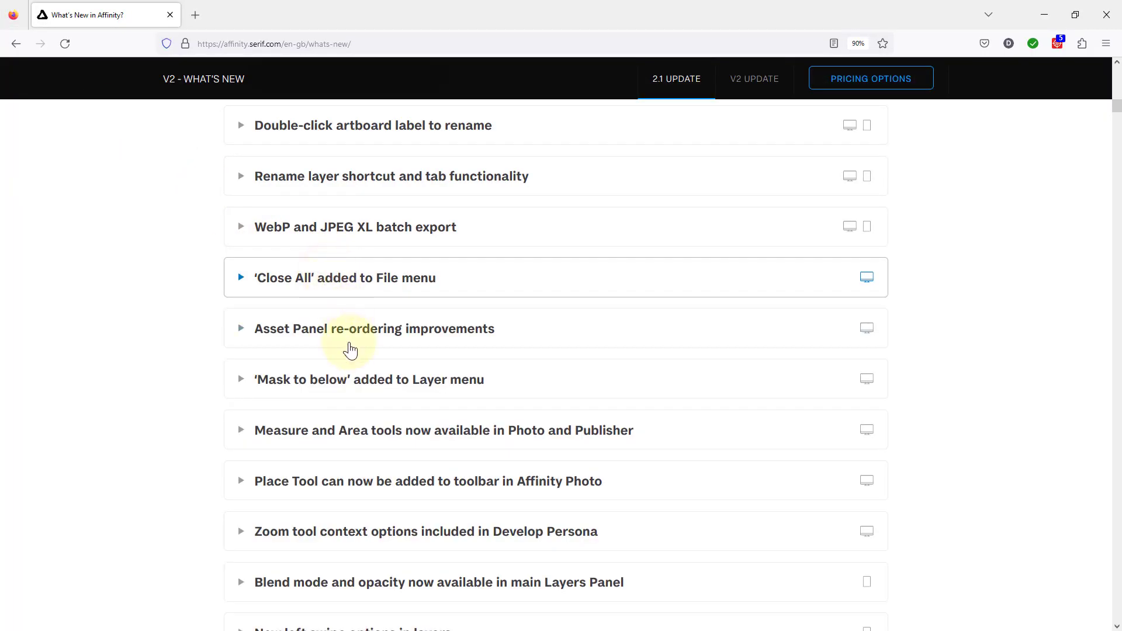
{"action": "left_click", "coordinate": [373, 332]}
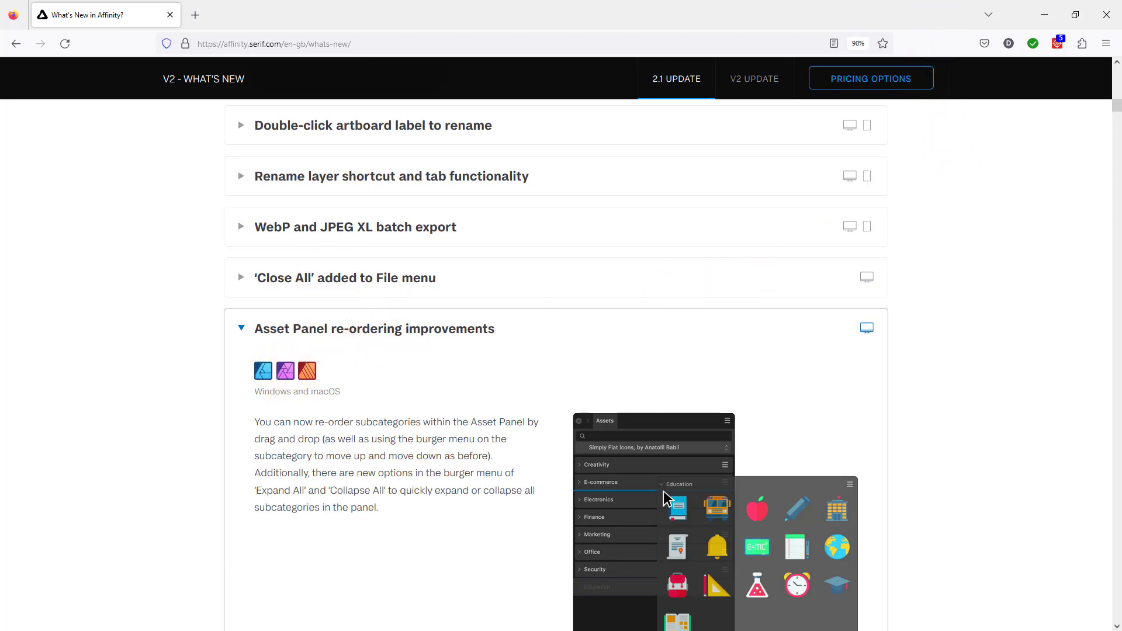
{"action": "key", "text": "alt+Tab"}
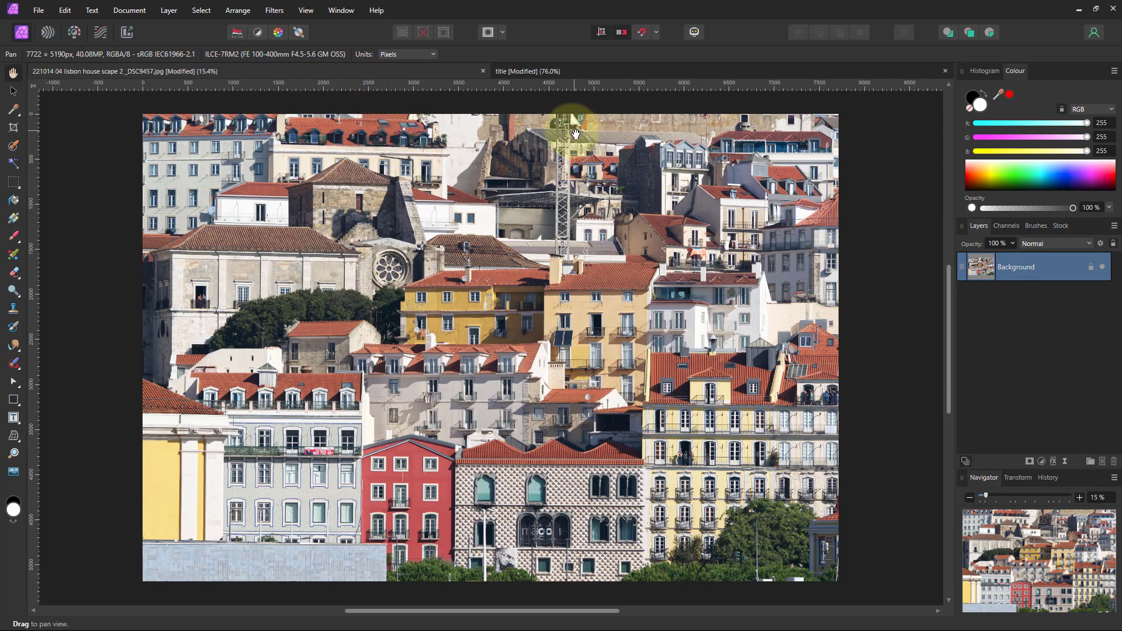
- Show the Assets panel and select the JR - Clouds asset category
{"action": "left_click", "coordinate": [340, 10]}
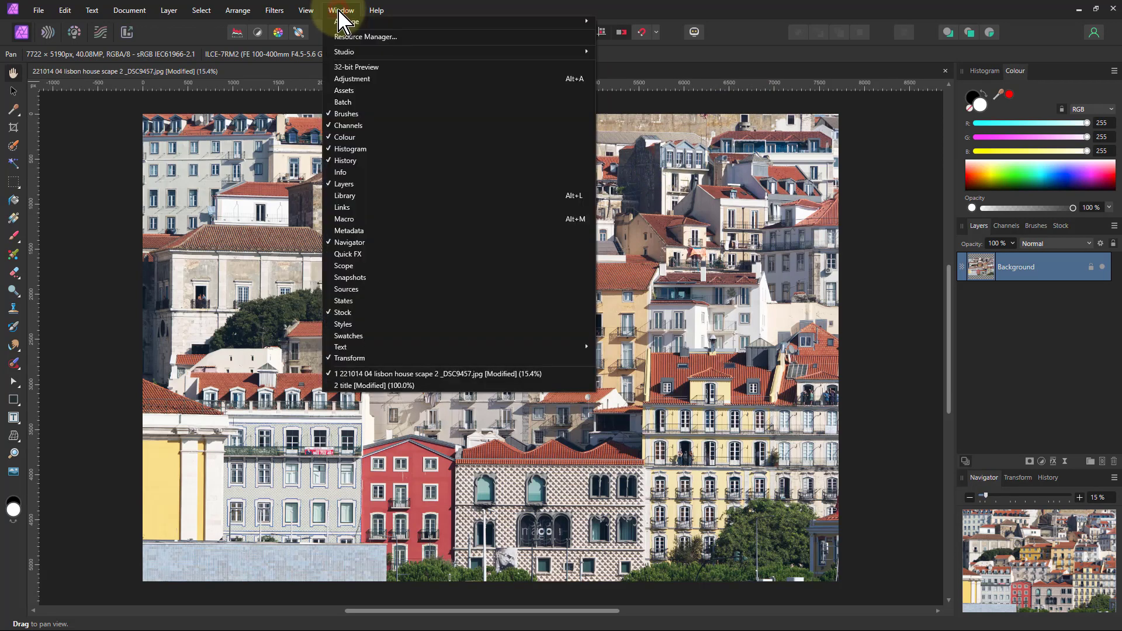
{"action": "left_click", "coordinate": [340, 76]}
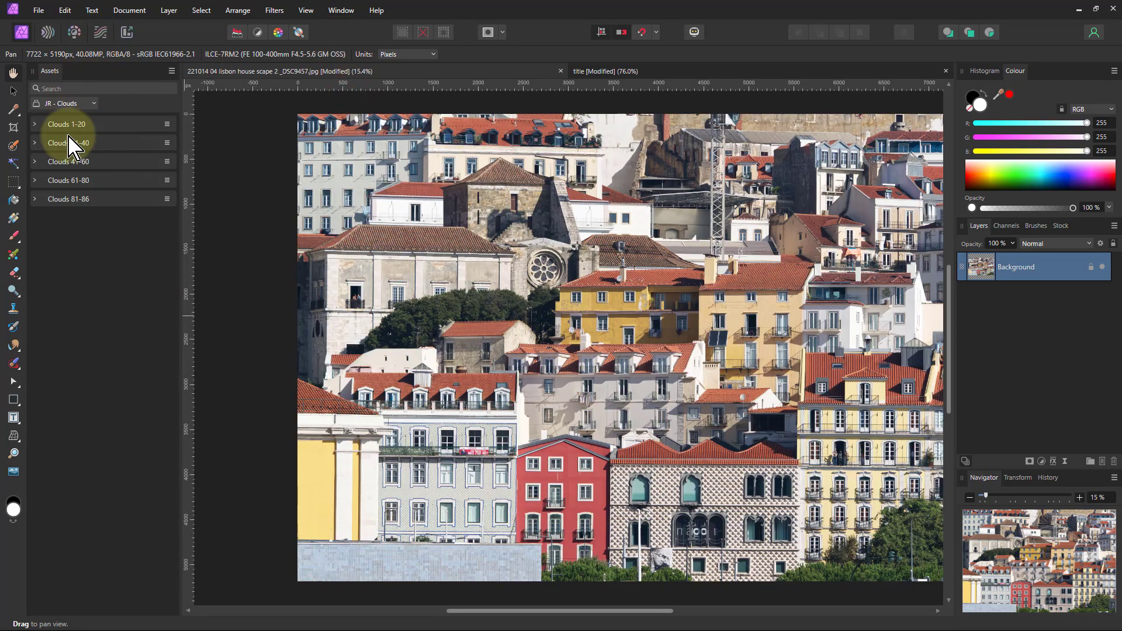
{"action": "left_click", "coordinate": [63, 104]}
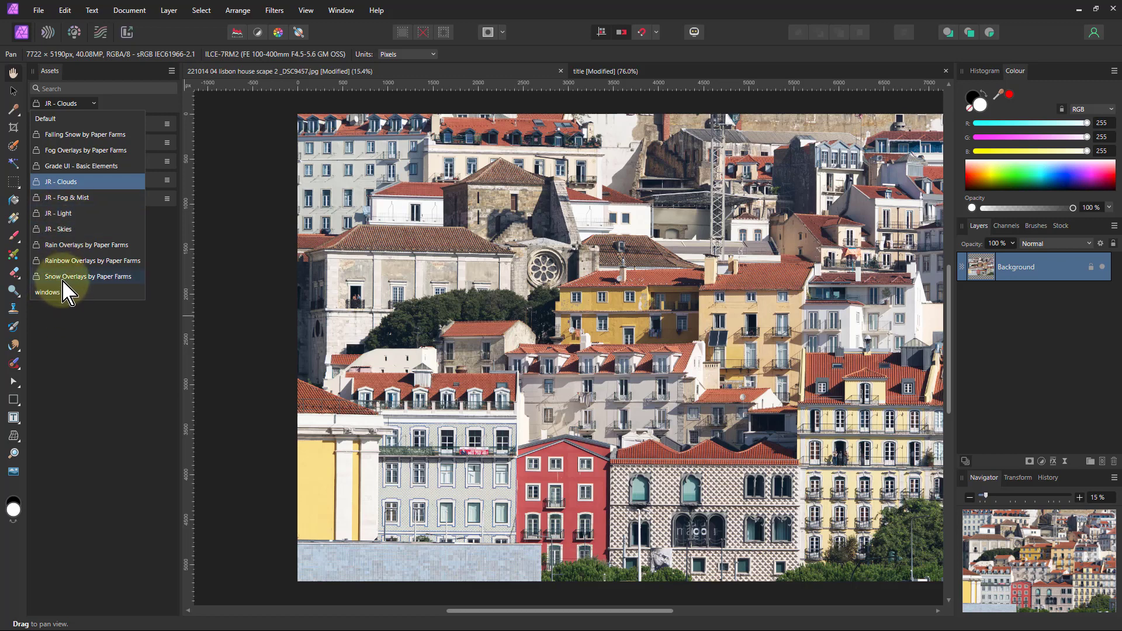
{"action": "left_click", "coordinate": [61, 182]}
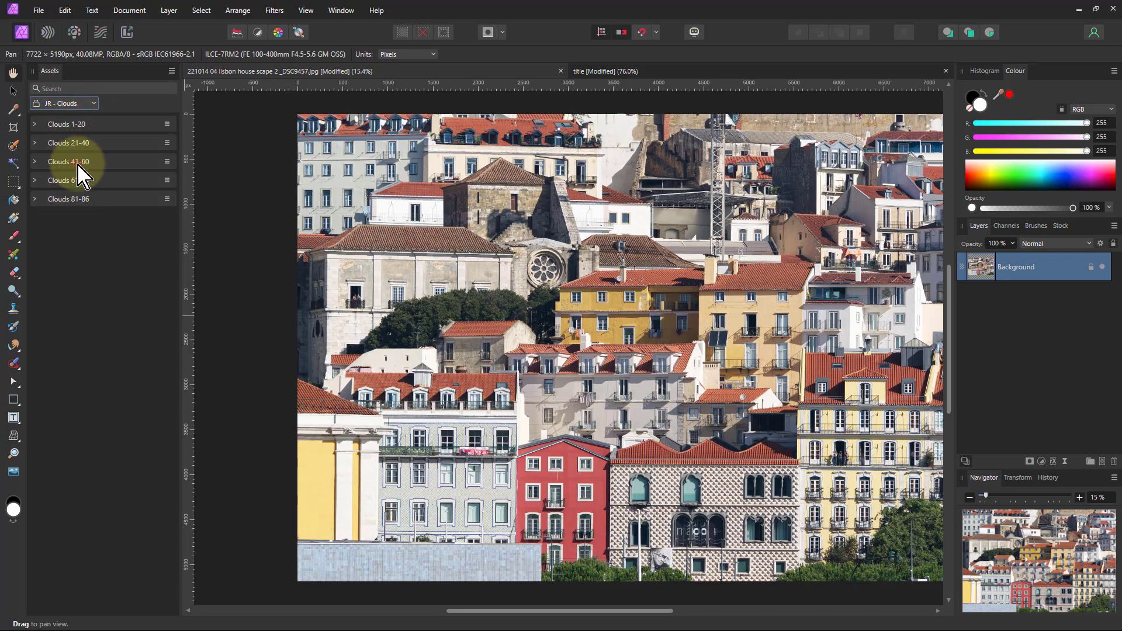
- Reorder Clouds 41-60 around Clouds 21-40, then place Cloud 07 above the rose window
{"action": "left_click_drag", "start_coordinate": [78, 162], "coordinate": [76, 145]}
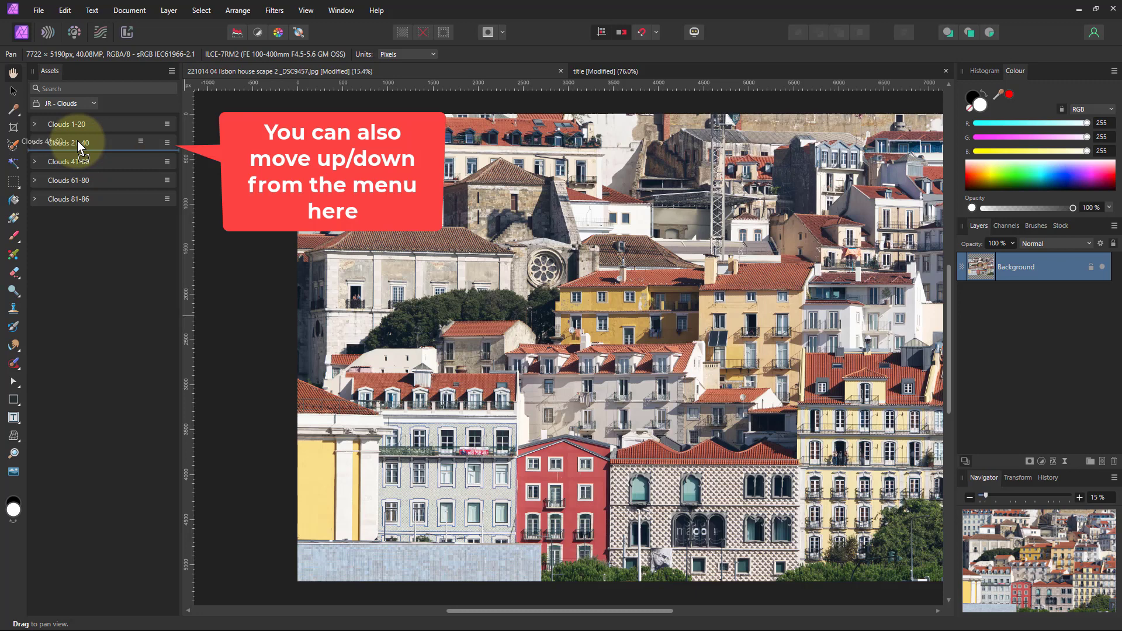
{"action": "key", "text": "v"}
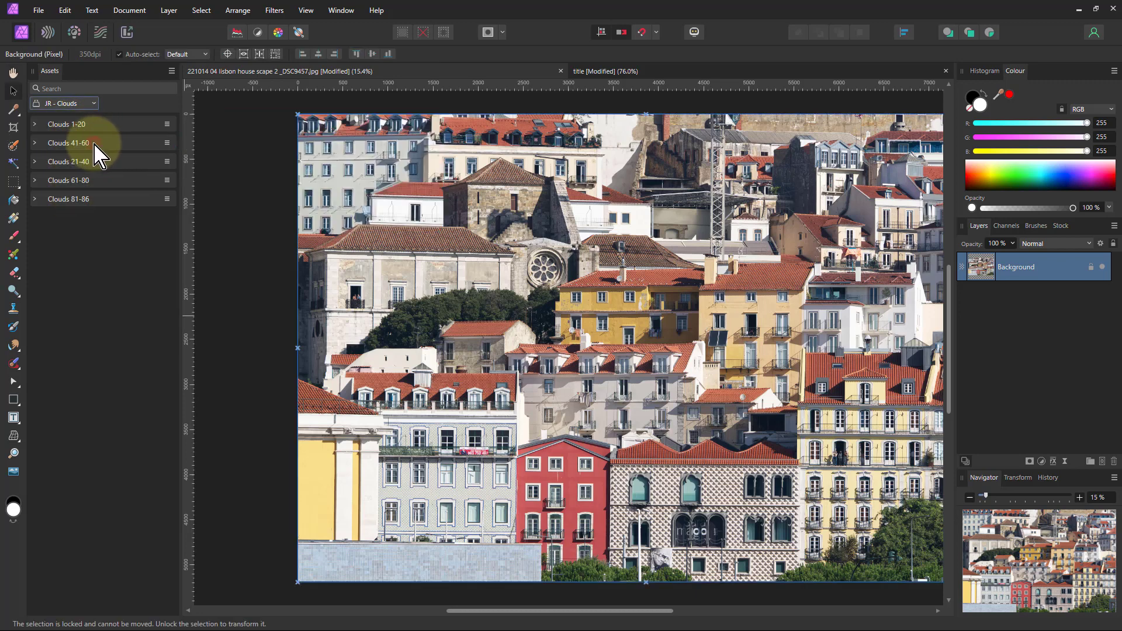
{"action": "left_click_drag", "start_coordinate": [151, 264], "coordinate": [105, 167]}
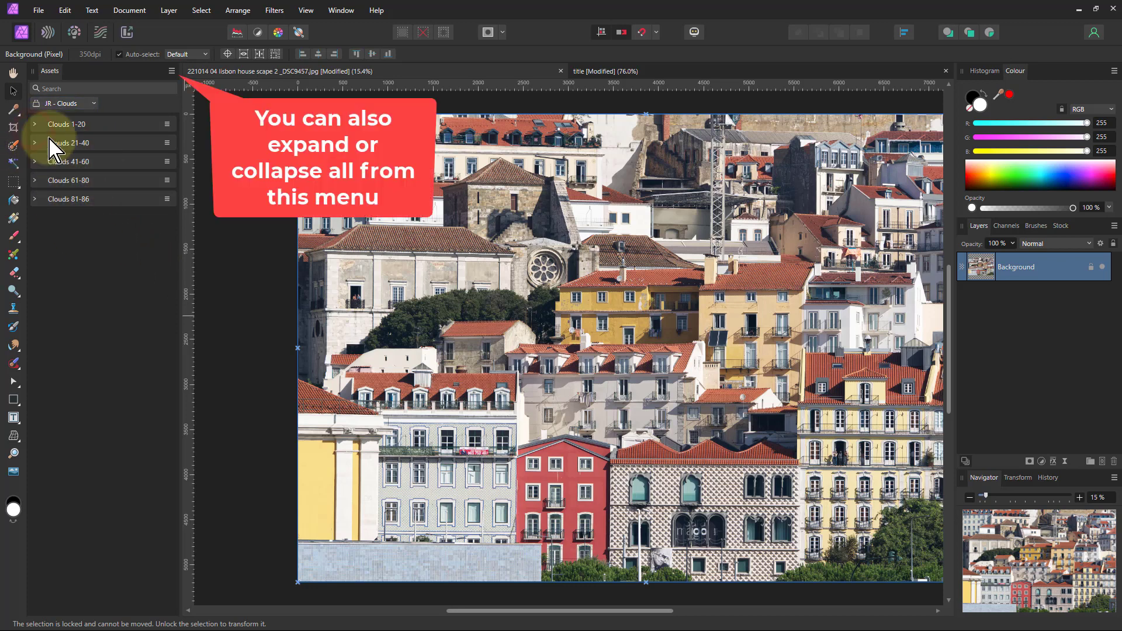
{"action": "left_click", "coordinate": [34, 124]}
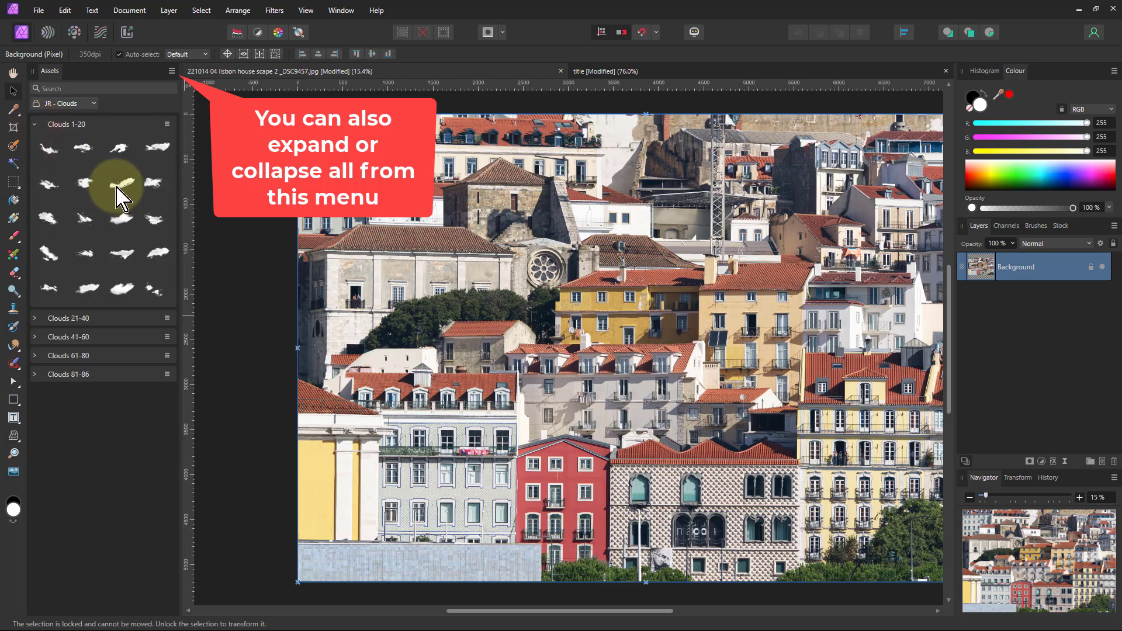
{"action": "left_click_drag", "start_coordinate": [124, 190], "coordinate": [464, 237]}
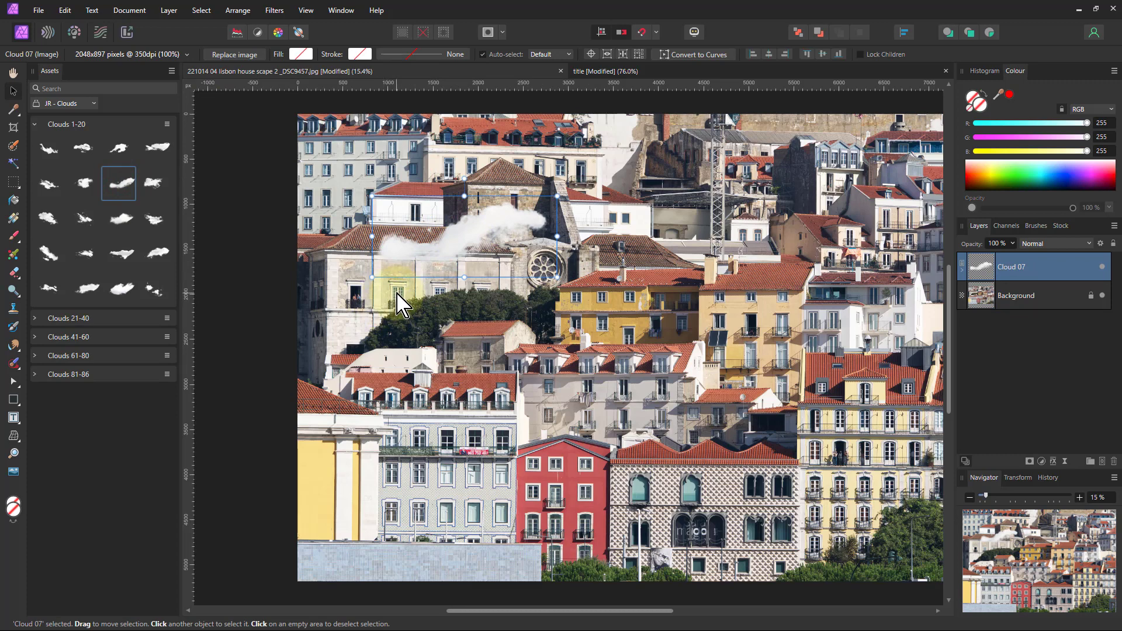
{"action": "left_click", "coordinate": [377, 12]}
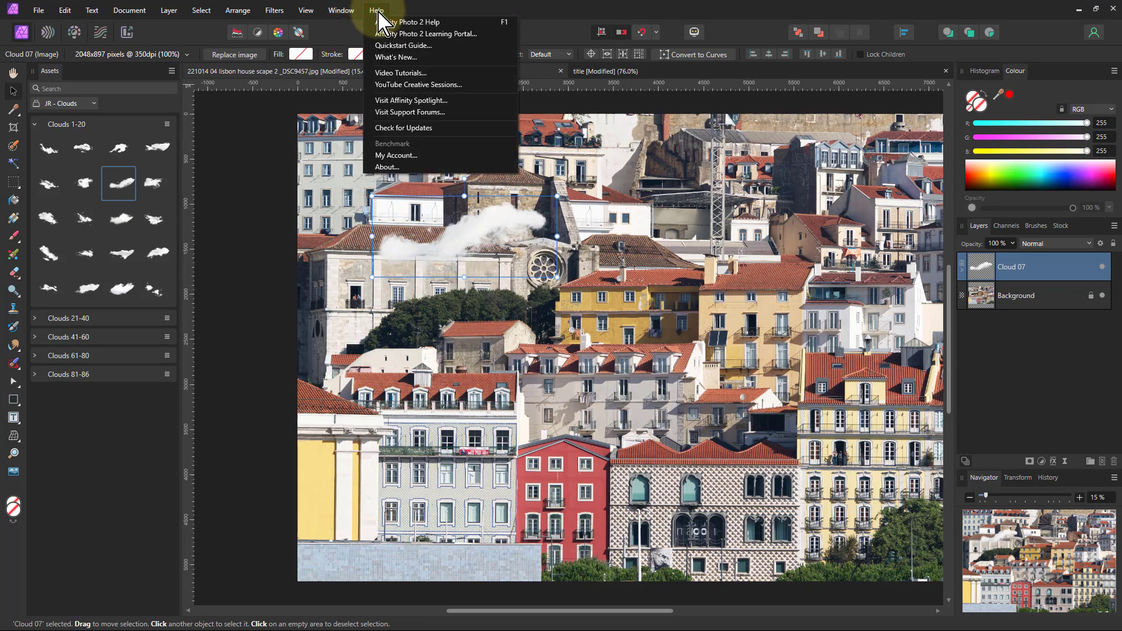
{"action": "left_click", "coordinate": [386, 167]}
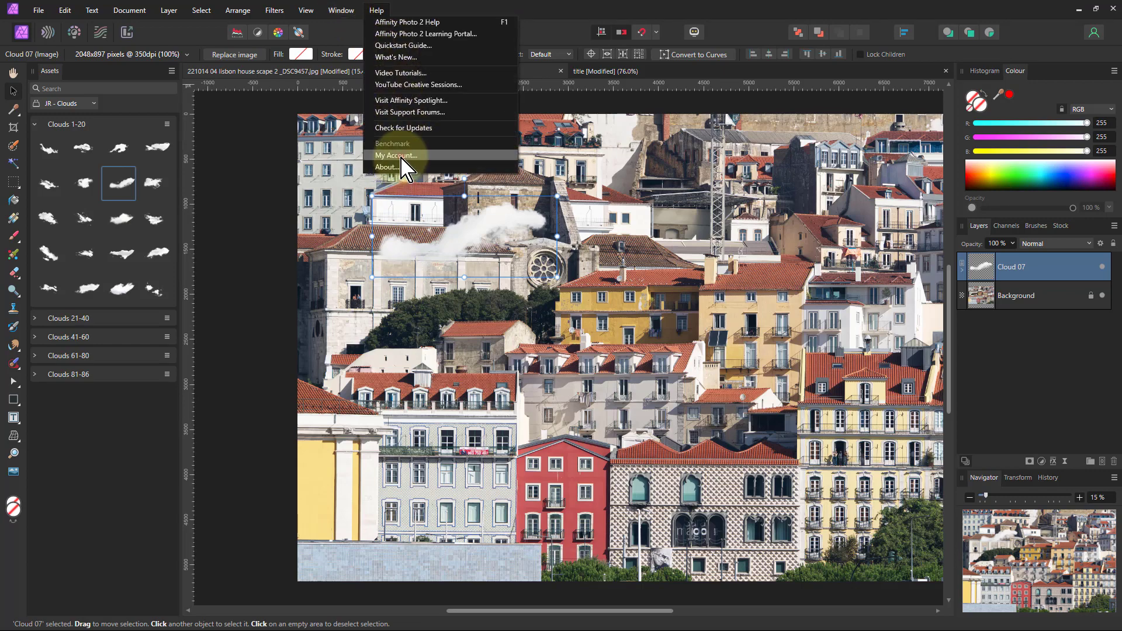
{"action": "scroll", "coordinate": [672, 270], "scroll_direction": "down", "scroll_amount": 2}
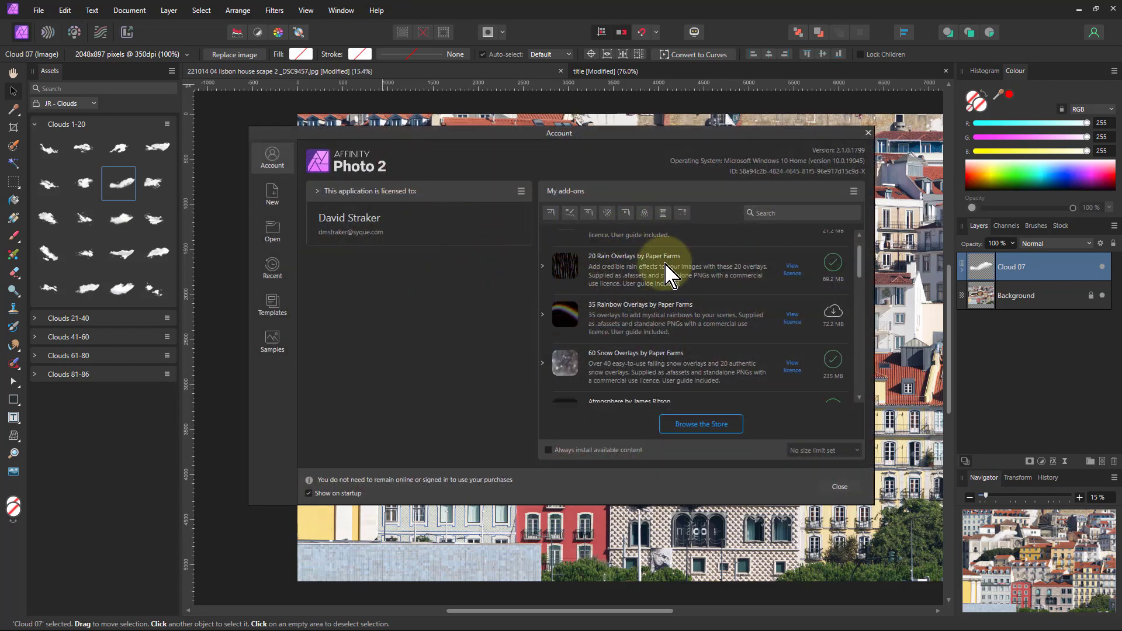
{"action": "scroll", "coordinate": [664, 258], "scroll_direction": "up", "scroll_amount": 2}
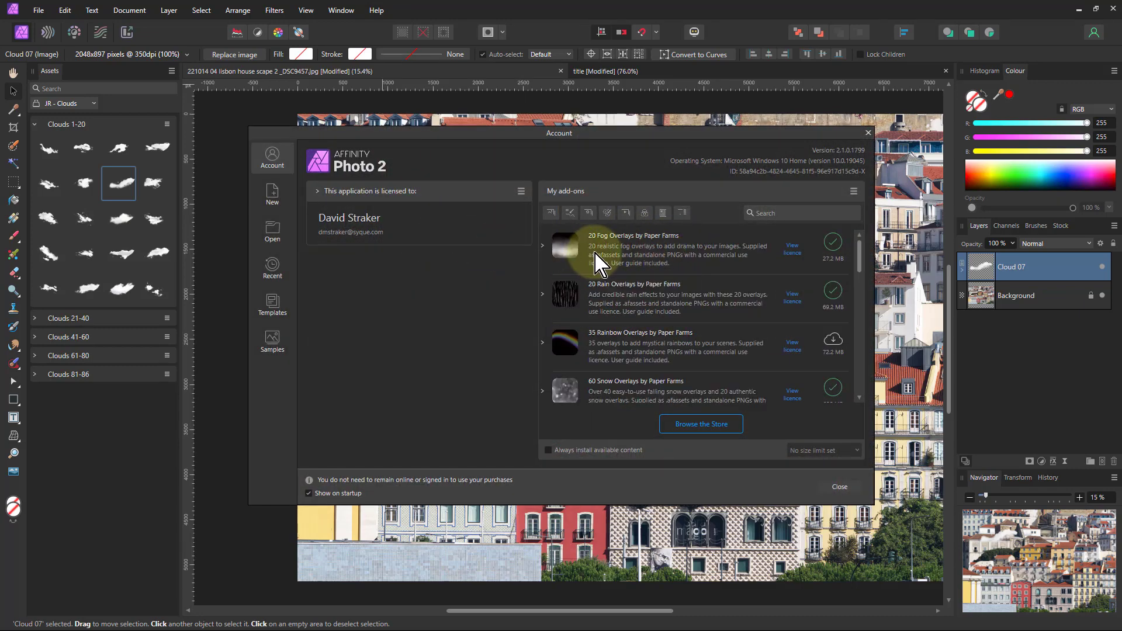
{"action": "left_click", "coordinate": [868, 133]}
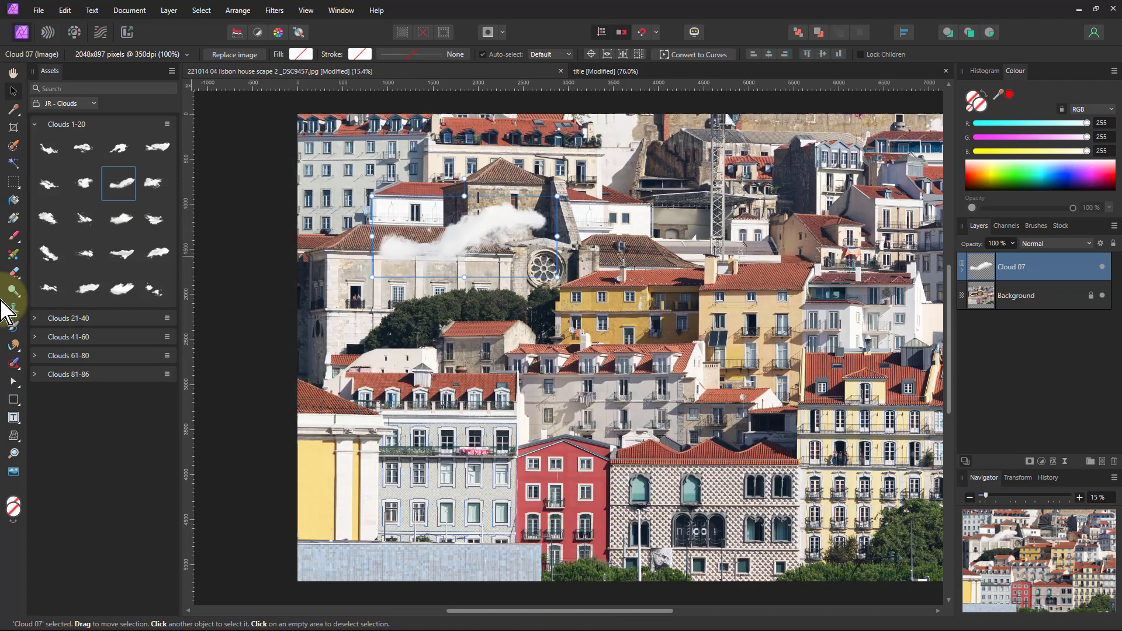
- Collapse Clouds 1-20 and choose Close Group from the Assets panel menu
{"action": "left_click", "coordinate": [36, 125]}
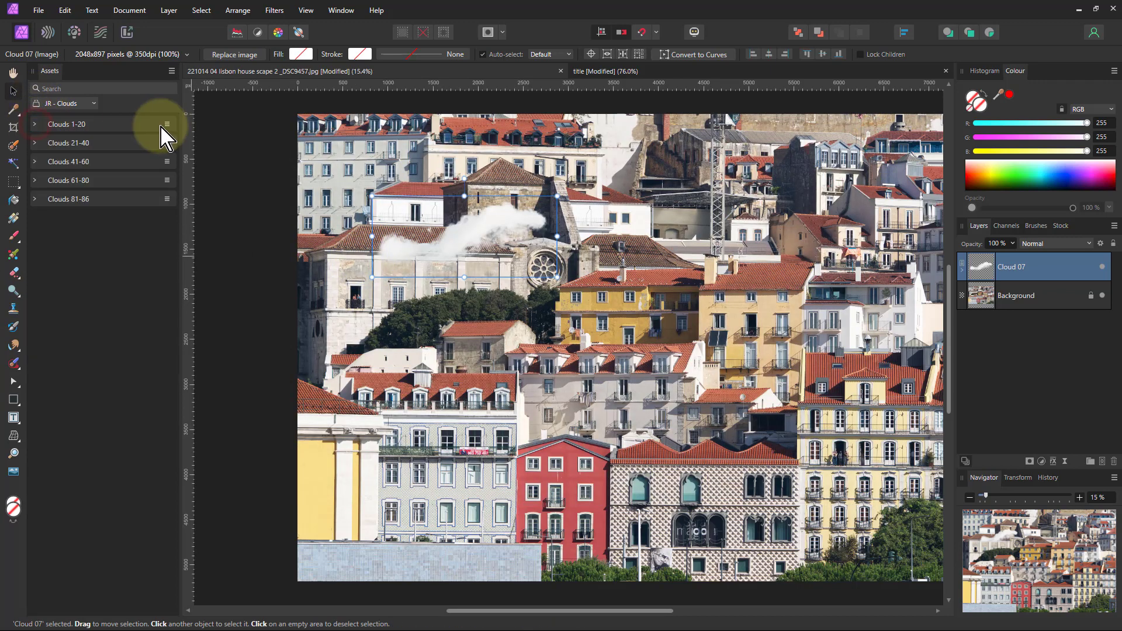
{"action": "left_click", "coordinate": [171, 71]}
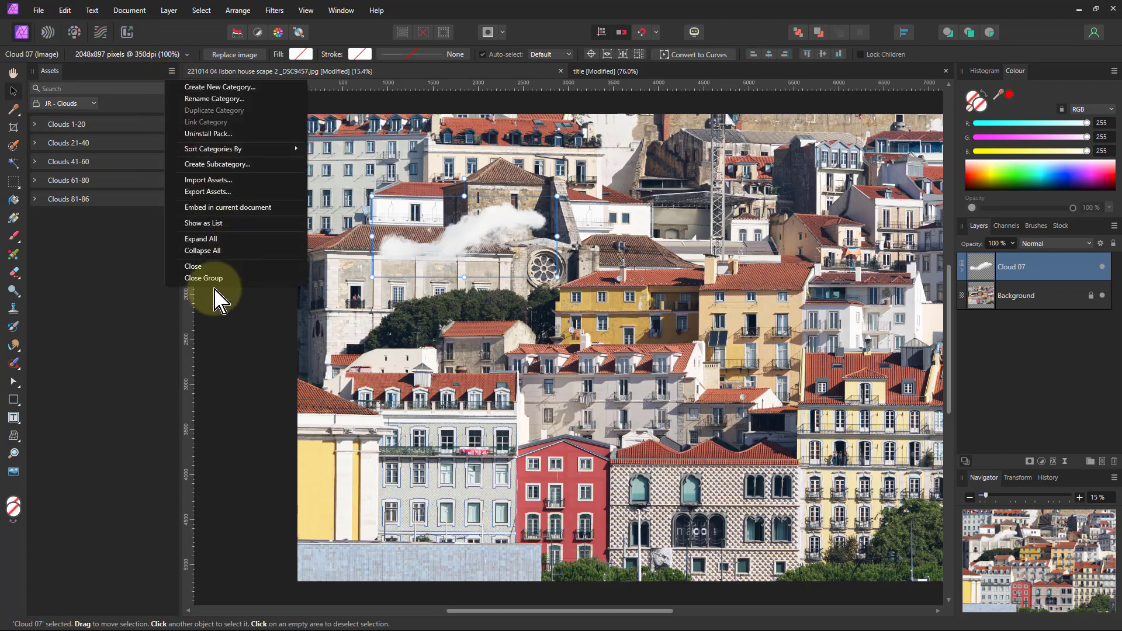
{"action": "left_click", "coordinate": [194, 279]}
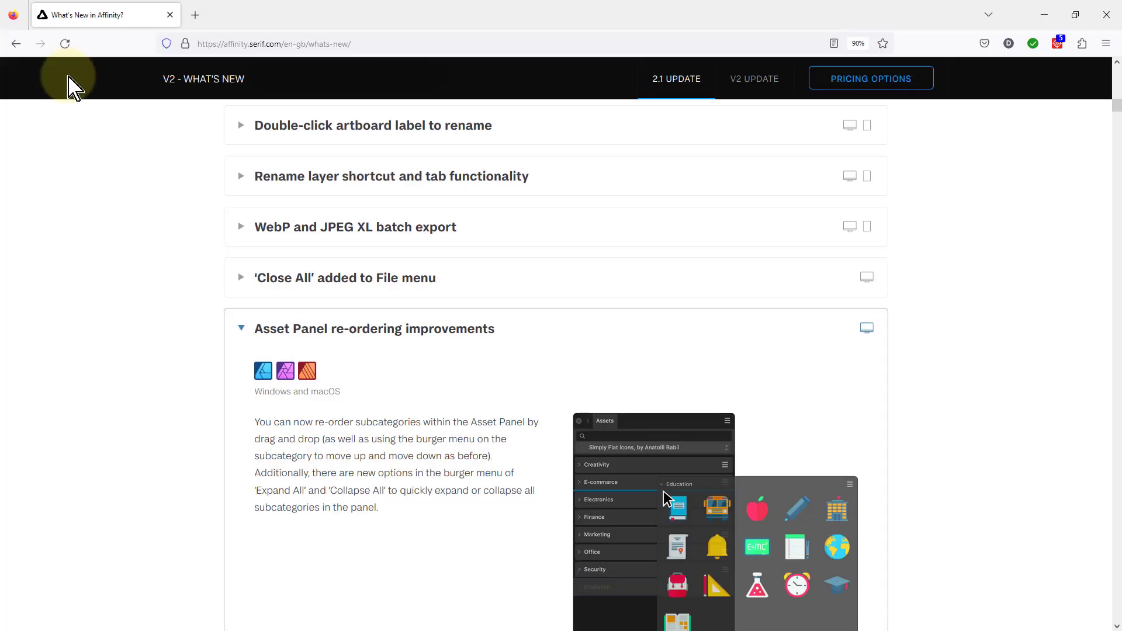
- Collapse 'Asset Panel re-ordering improvements' and scroll down toward 'Mask to below'
{"action": "left_click", "coordinate": [315, 331]}
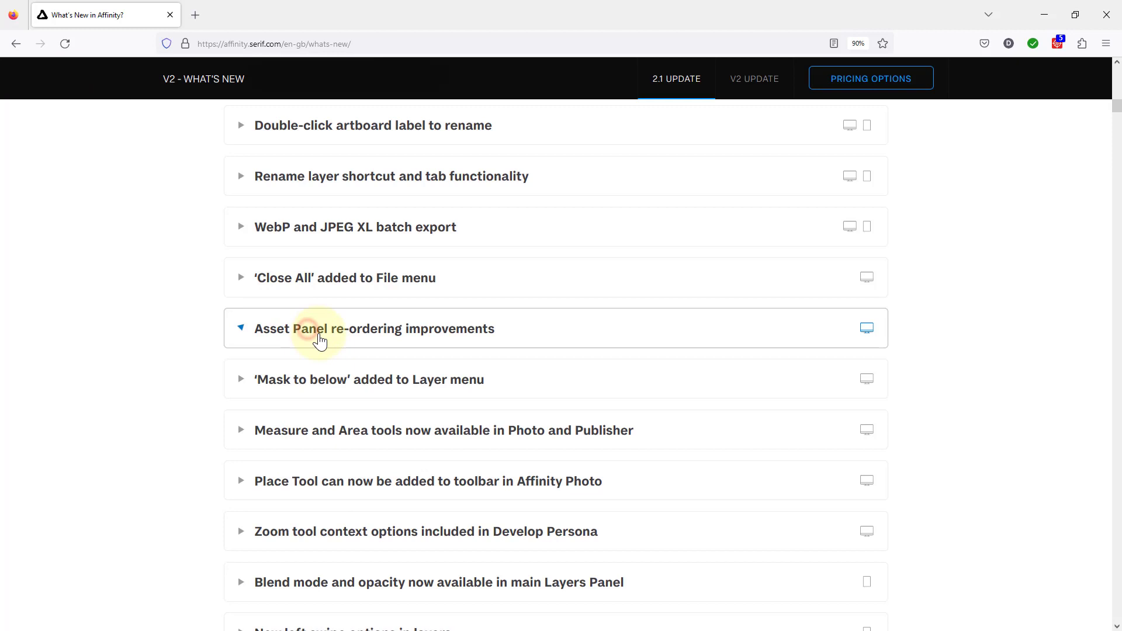
{"action": "scroll", "coordinate": [320, 342], "scroll_direction": "down", "scroll_amount": 1}
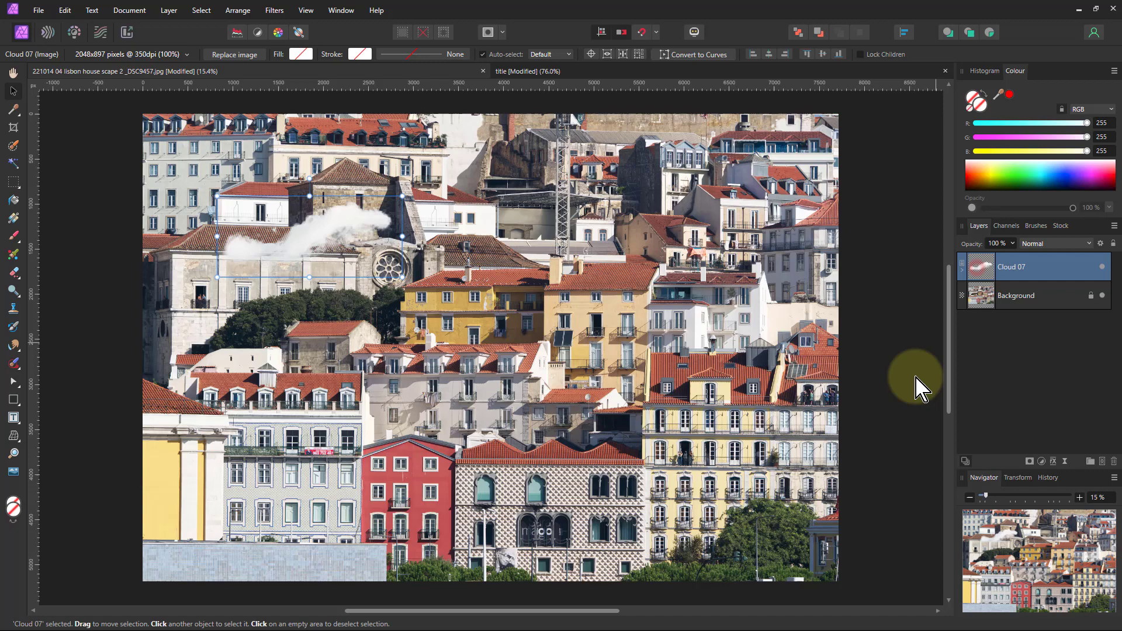
- Delete the Cloud 07 layer and add a new empty pixel layer
{"action": "right_click", "coordinate": [982, 277]}
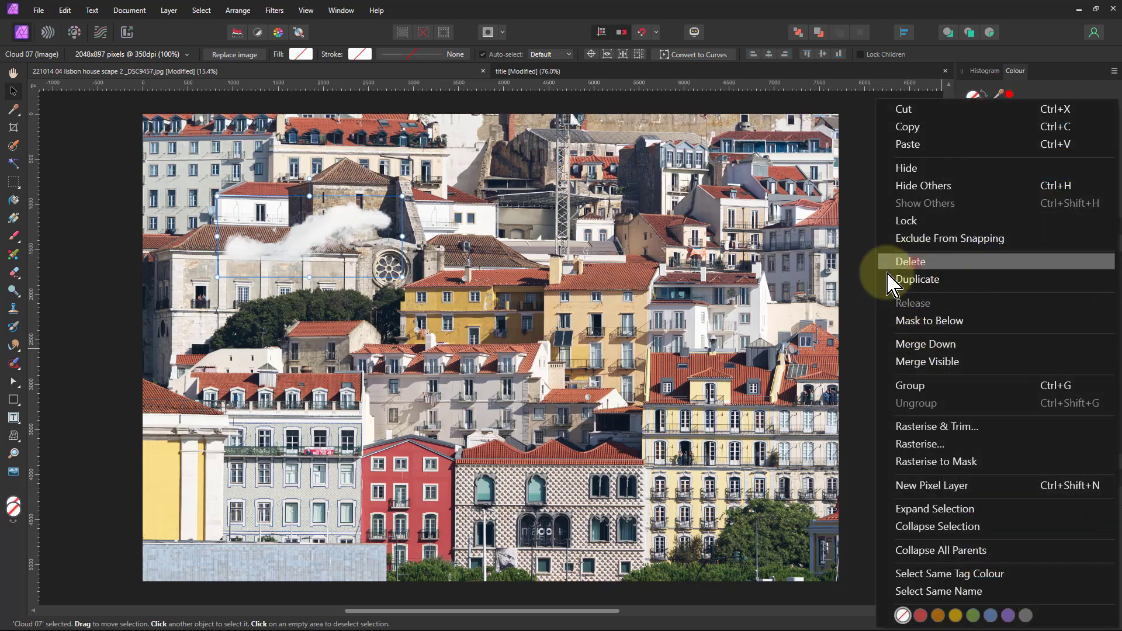
{"action": "left_click", "coordinate": [909, 261]}
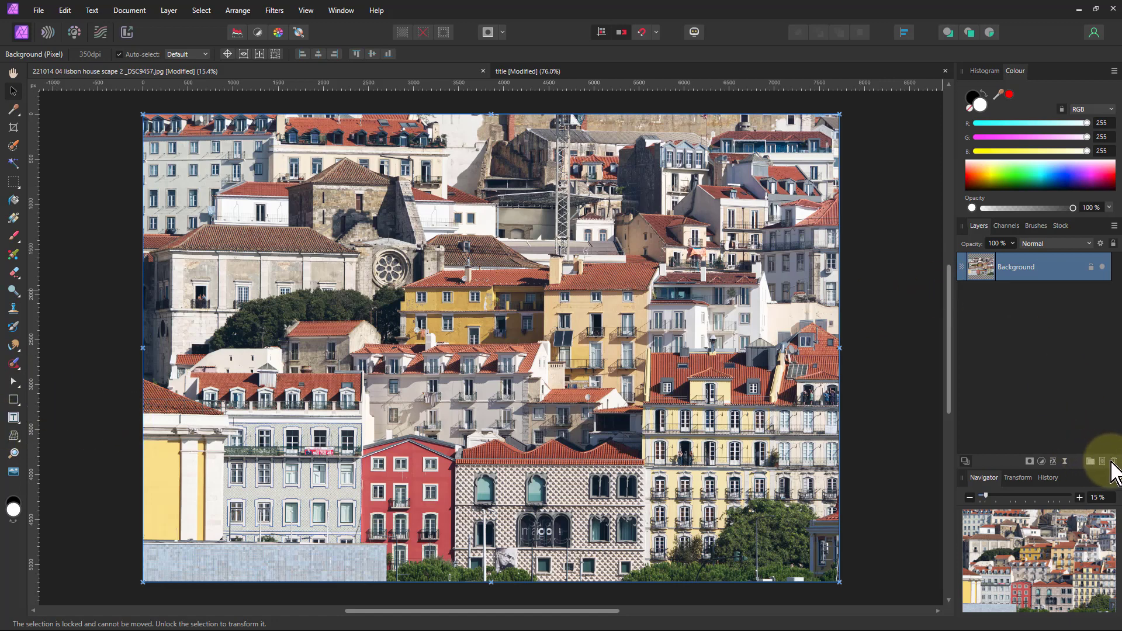
{"action": "left_click", "coordinate": [1102, 462]}
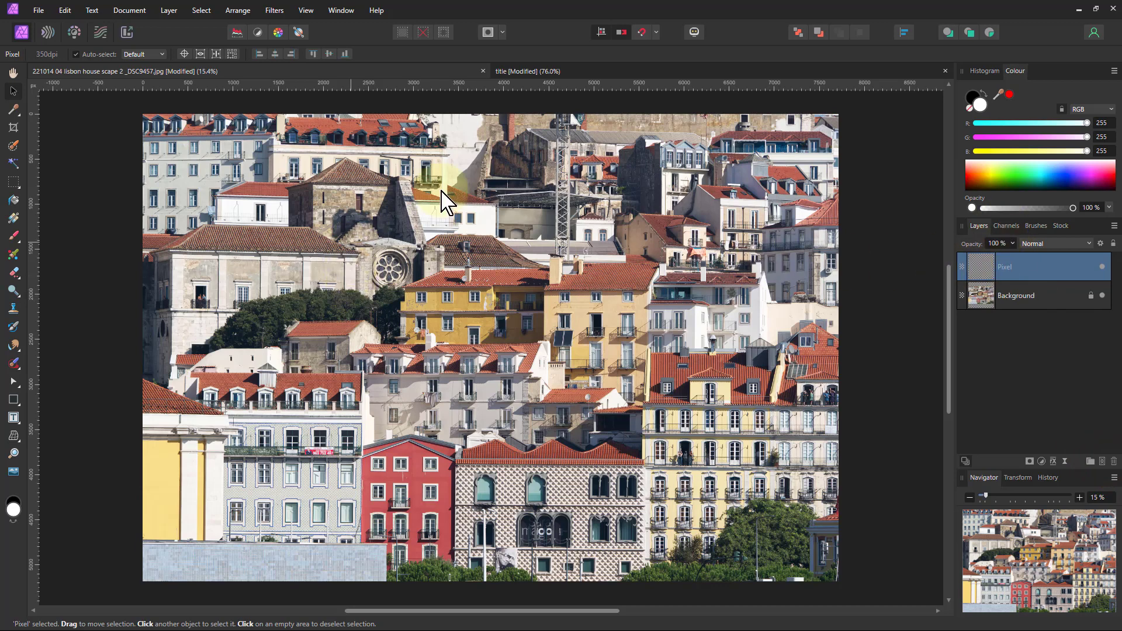
- With the Paint Brush Tool, paint a large black blob across the photo's centre
{"action": "left_click", "coordinate": [14, 236]}
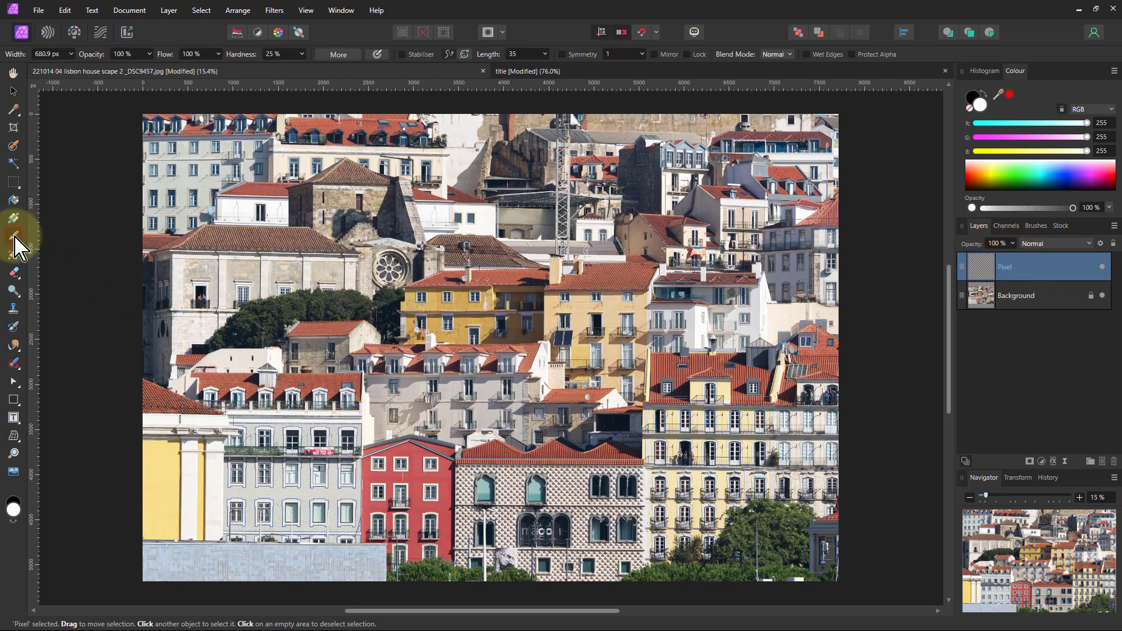
{"action": "left_click", "coordinate": [454, 252]}
{"action": "mouse_move", "coordinate": [491, 255]}
{"action": "left_mouse_down"}
{"action": "mouse_move", "coordinate": [574, 329]}
{"action": "mouse_move", "coordinate": [546, 378]}
{"action": "mouse_move", "coordinate": [483, 331]}
{"action": "mouse_move", "coordinate": [480, 292]}
{"action": "mouse_move", "coordinate": [519, 342]}
{"action": "mouse_move", "coordinate": [502, 358]}
{"action": "mouse_move", "coordinate": [453, 335]}
{"action": "mouse_move", "coordinate": [452, 254]}
{"action": "mouse_move", "coordinate": [447, 317]}
{"action": "mouse_move", "coordinate": [471, 282]}
{"action": "mouse_move", "coordinate": [412, 306]}
{"action": "mouse_move", "coordinate": [413, 335]}
{"action": "mouse_move", "coordinate": [458, 367]}
{"action": "mouse_move", "coordinate": [484, 361]}
{"action": "mouse_move", "coordinate": [484, 273]}
{"action": "mouse_move", "coordinate": [429, 363]}
{"action": "mouse_move", "coordinate": [470, 365]}
{"action": "mouse_move", "coordinate": [464, 280]}
{"action": "left_mouse_up"}
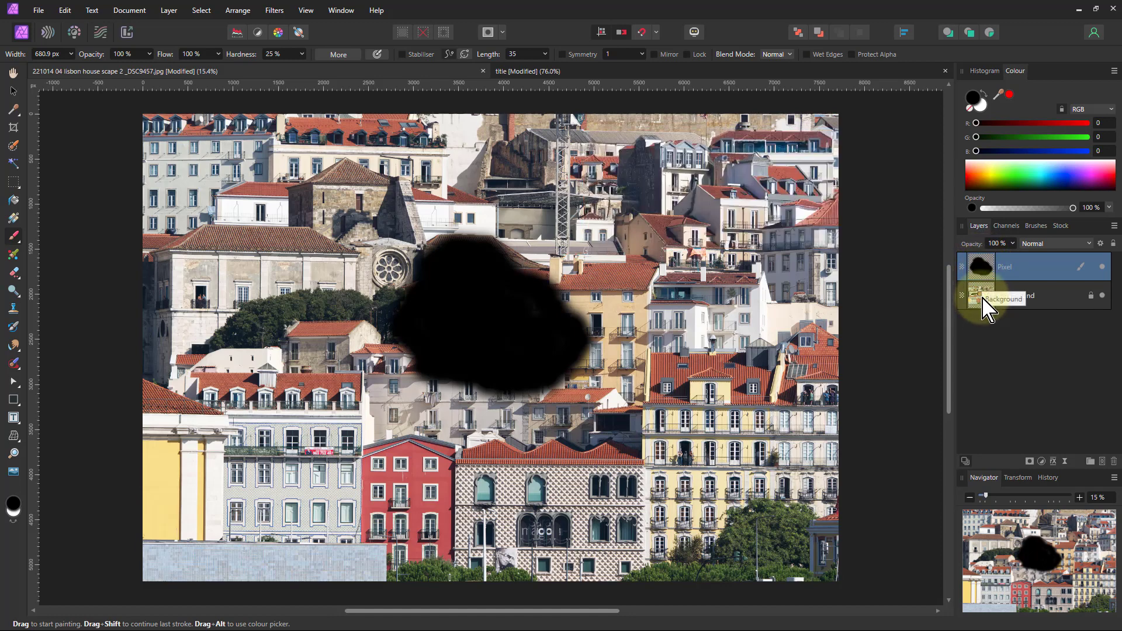
- Apply Layer > Mask to Below so the painted Pixel layer masks the Background photo
{"action": "right_click", "coordinate": [985, 264]}
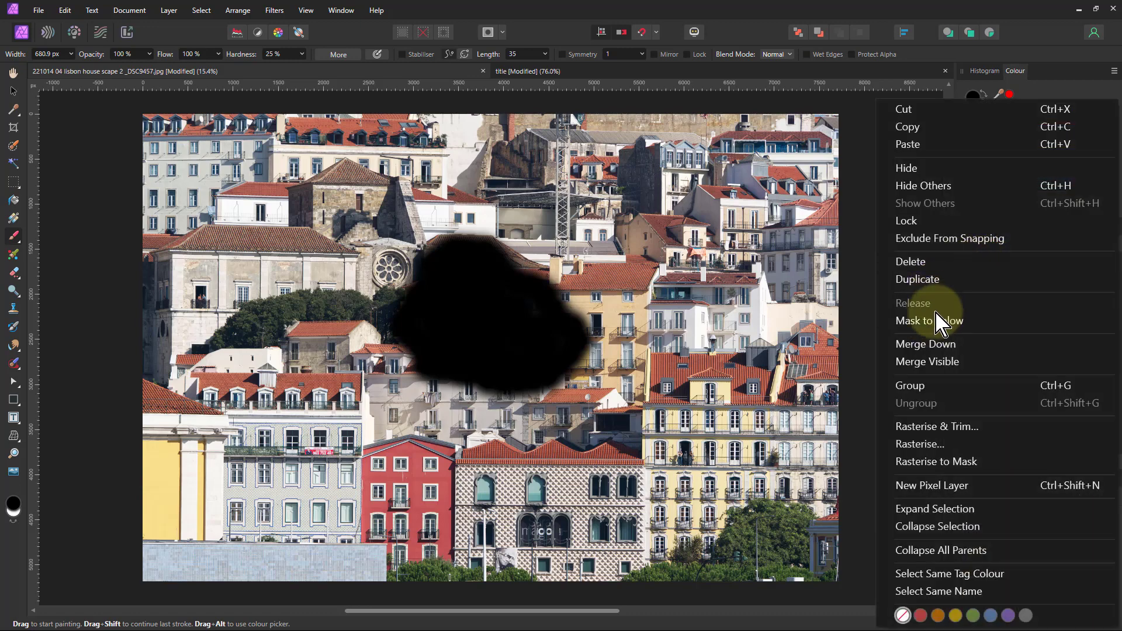
{"action": "left_click", "coordinate": [169, 12]}
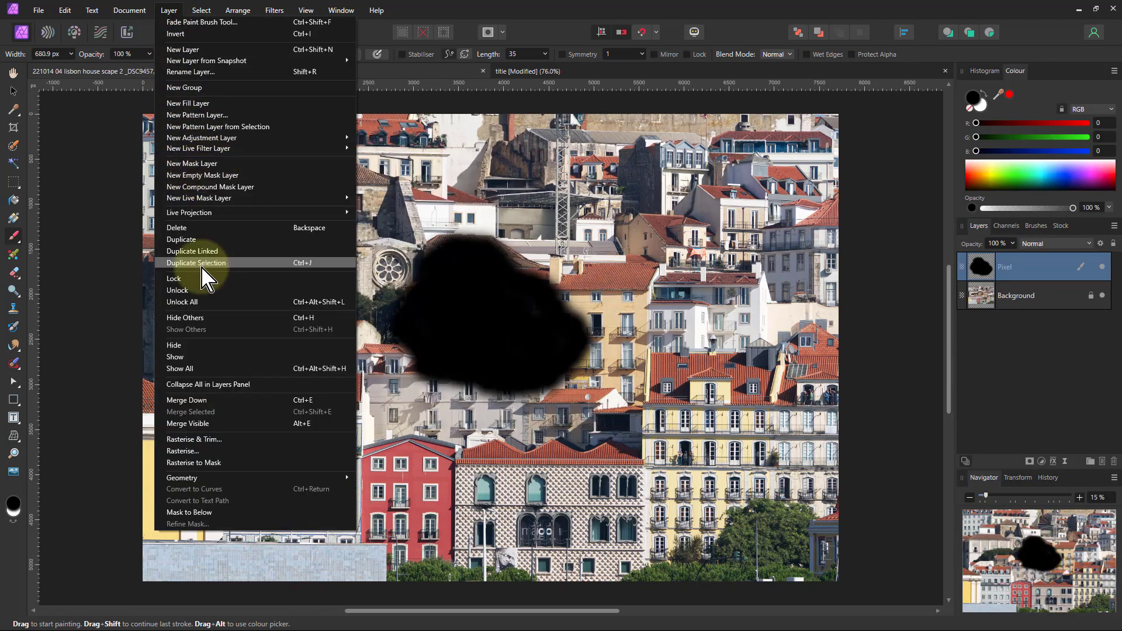
{"action": "left_click", "coordinate": [199, 513]}
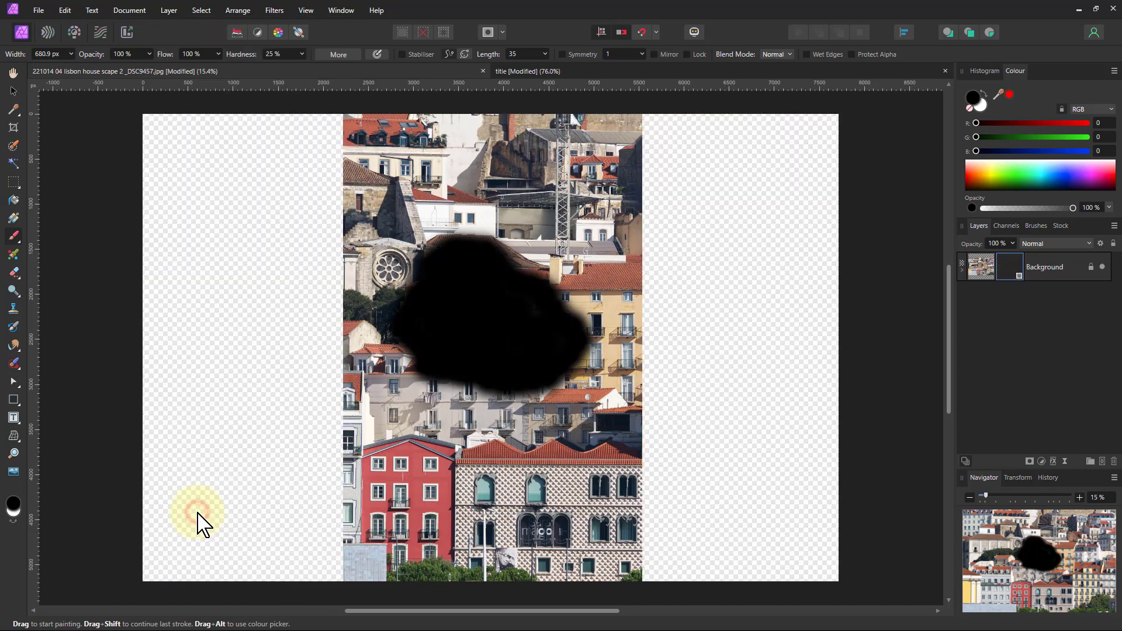
{"action": "left_click", "coordinate": [799, 257]}
{"action": "key", "text": "ctrl+z"}
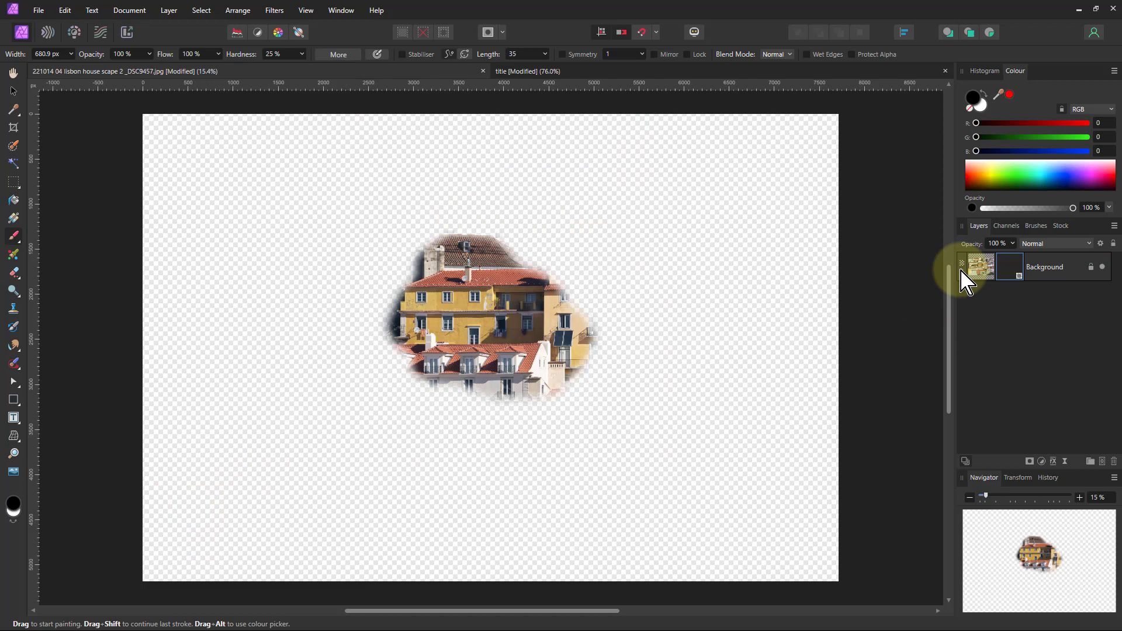
{"action": "left_click", "coordinate": [961, 270]}
{"action": "left_click", "coordinate": [994, 297]}
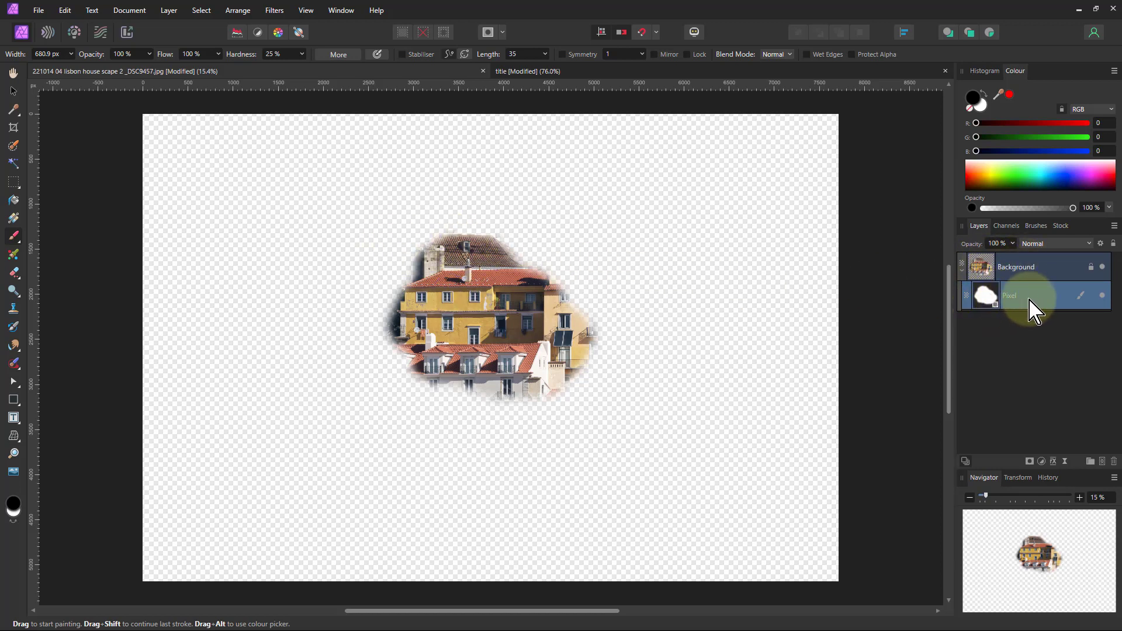
{"action": "left_click_drag", "start_coordinate": [992, 301], "coordinate": [988, 240]}
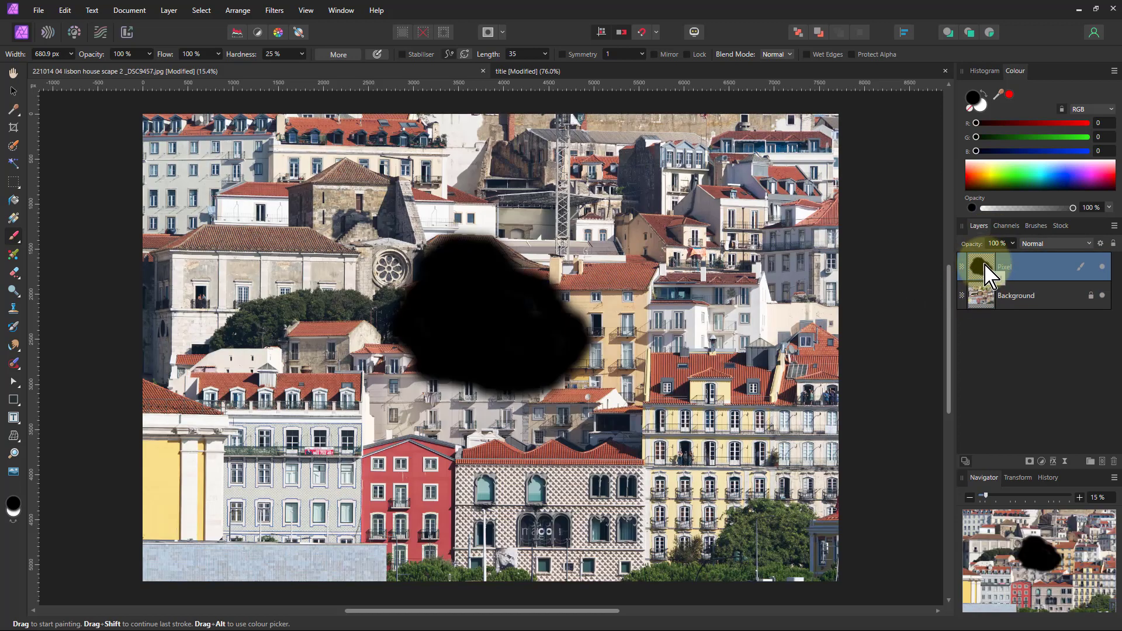
{"action": "left_click_drag", "start_coordinate": [989, 291], "coordinate": [987, 295]}
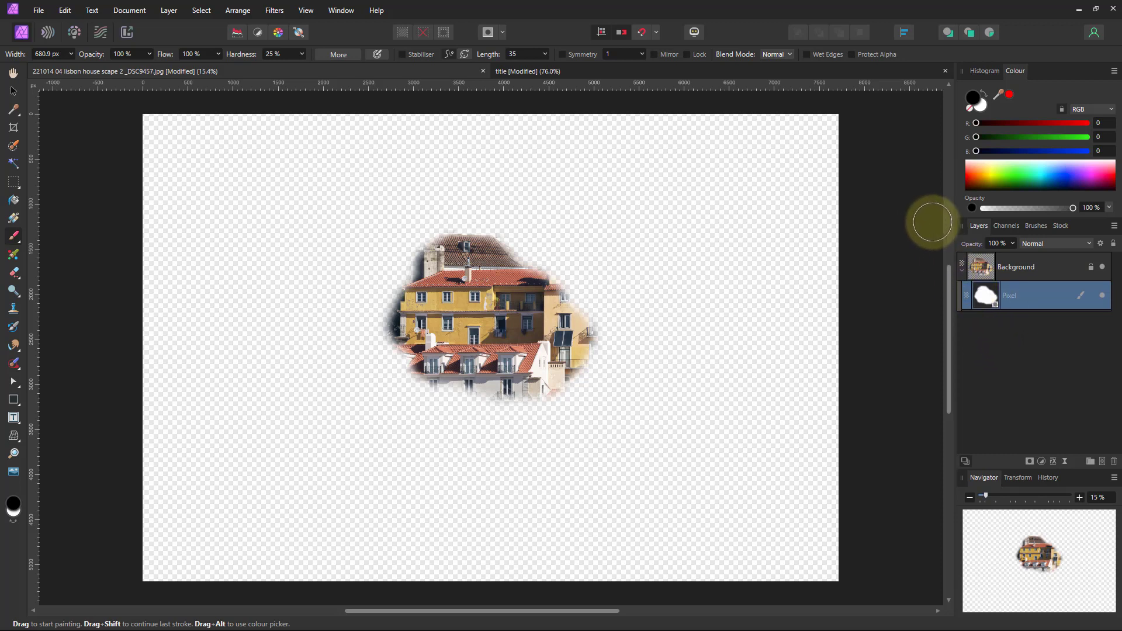
{"action": "left_click", "coordinate": [169, 10]}
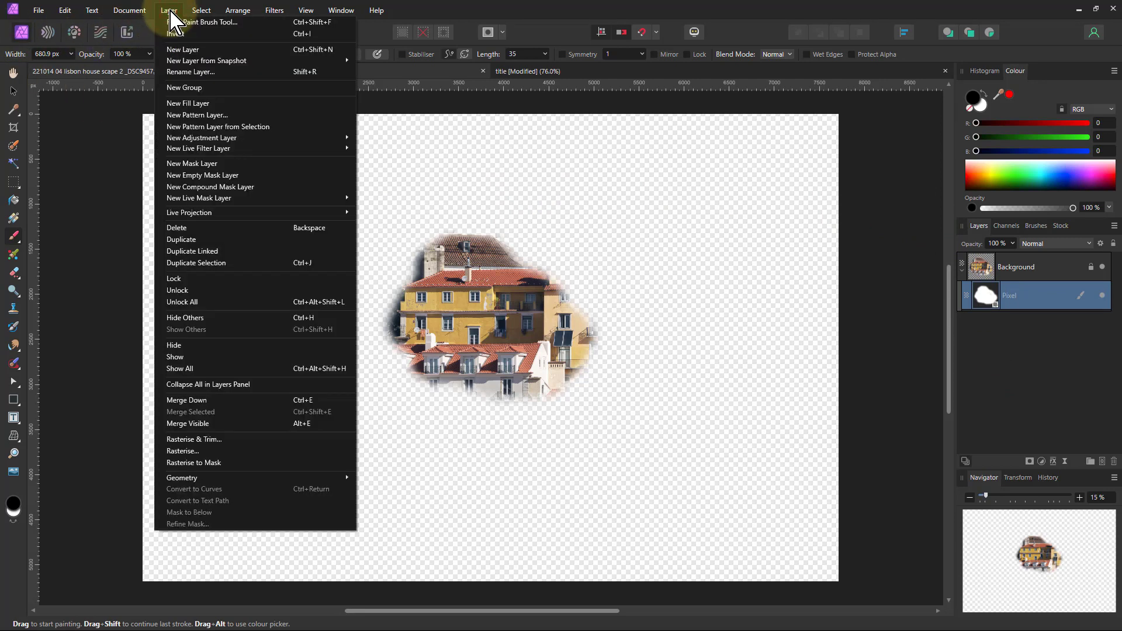
{"action": "left_click", "coordinate": [277, 11]}
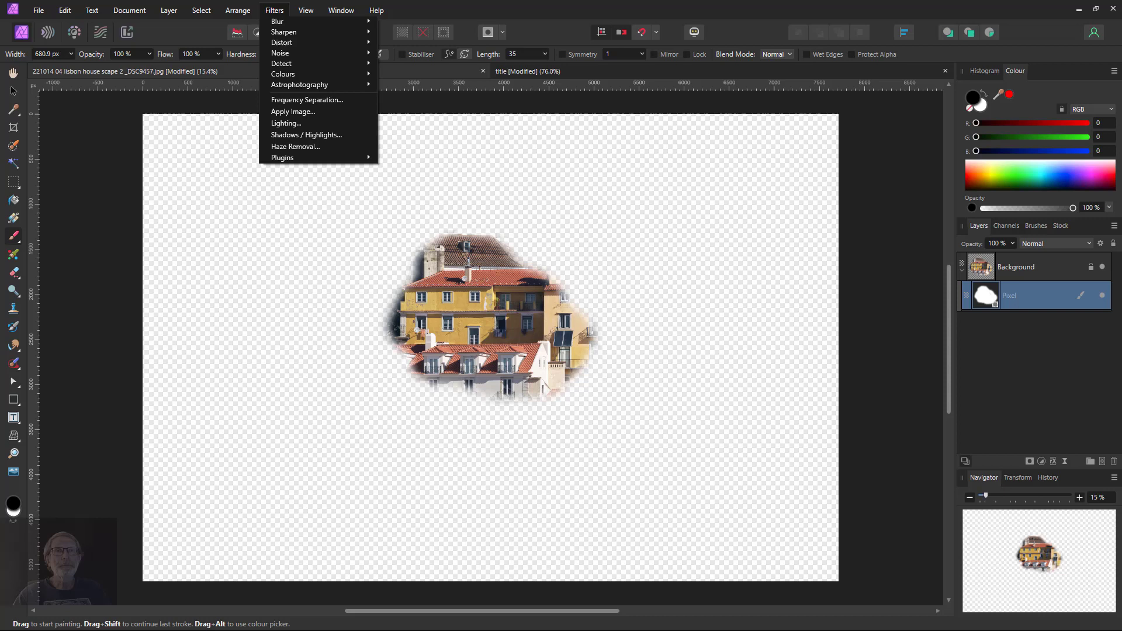
{"action": "key", "text": "Escape"}
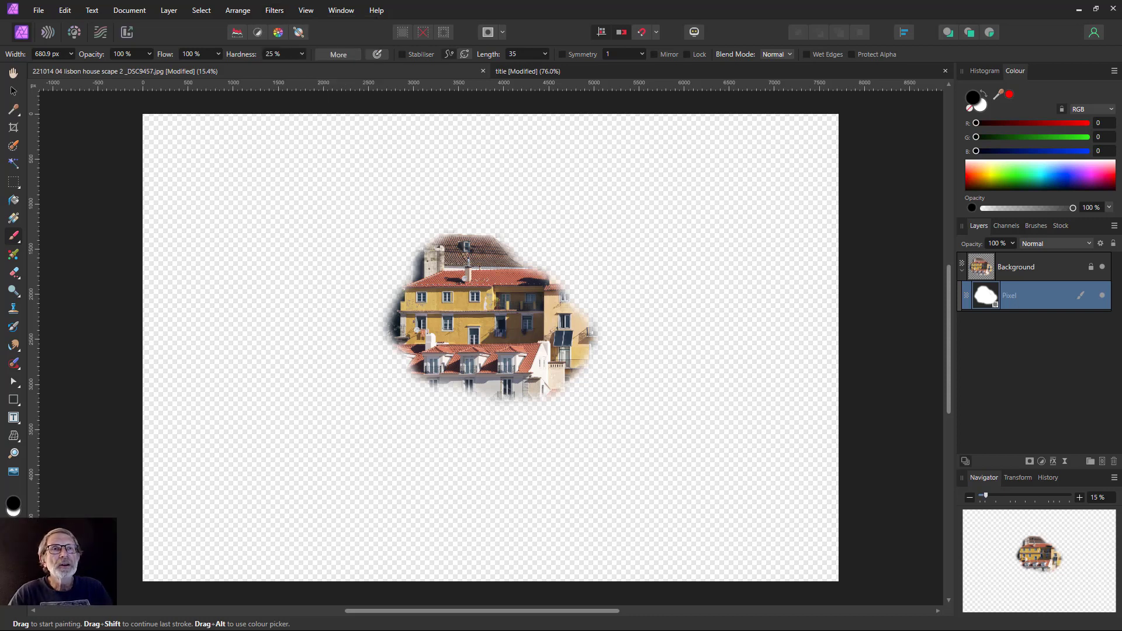